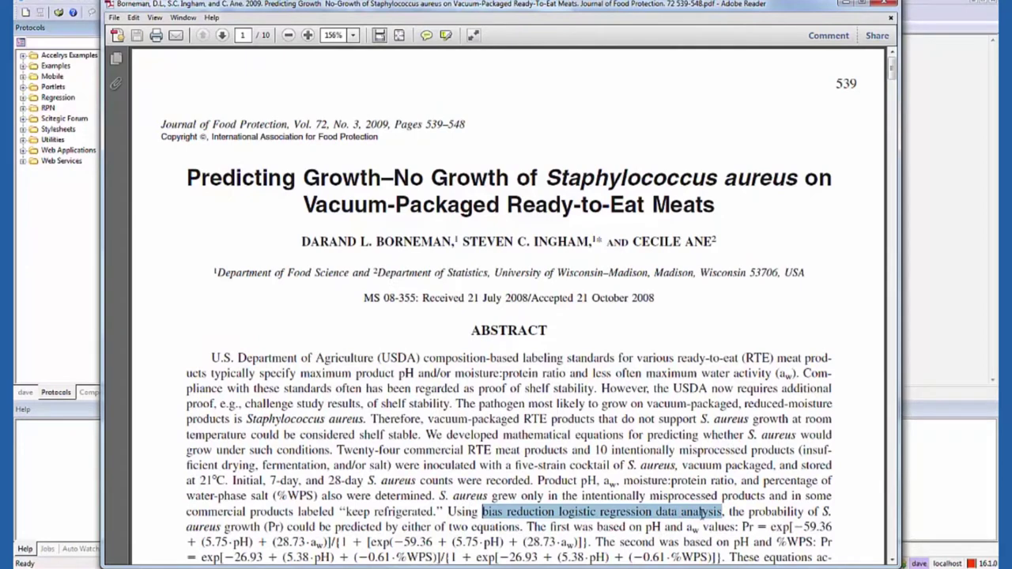
# Step: Leave the journal article and open the Logistic Regression Breast Cancer Model example protocol by searching the protocols for "logis"
pyautogui.click(886, 5)
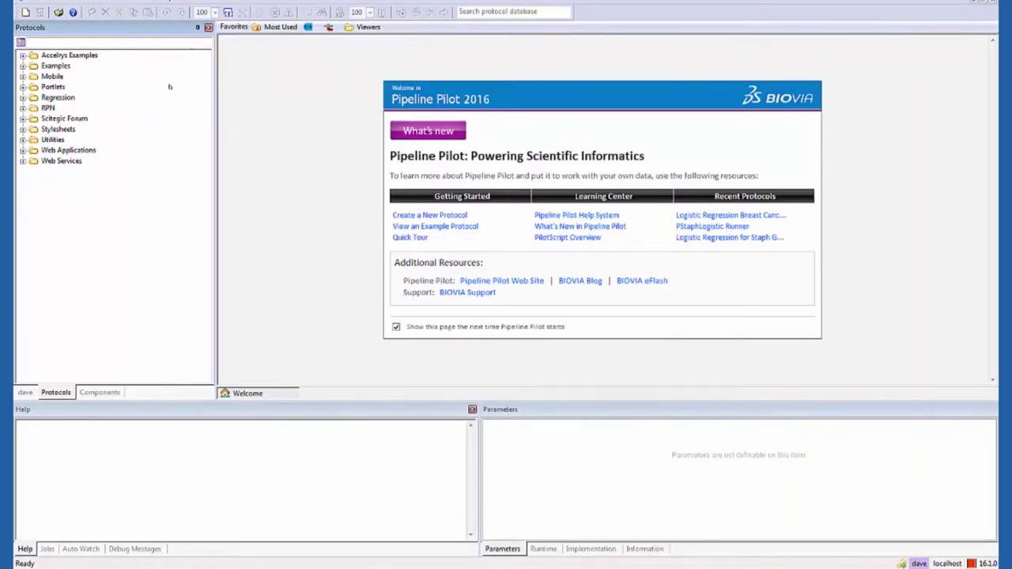
pyautogui.click(60, 43)
pyautogui.write('logic')
pyautogui.press('BackSpace')
pyautogui.write('s')
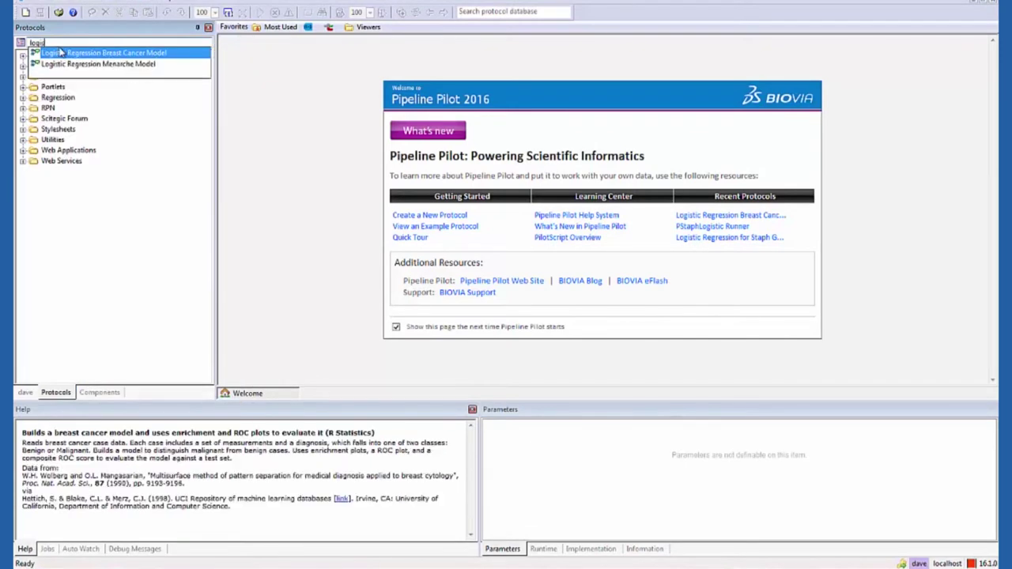
pyautogui.click(60, 53)
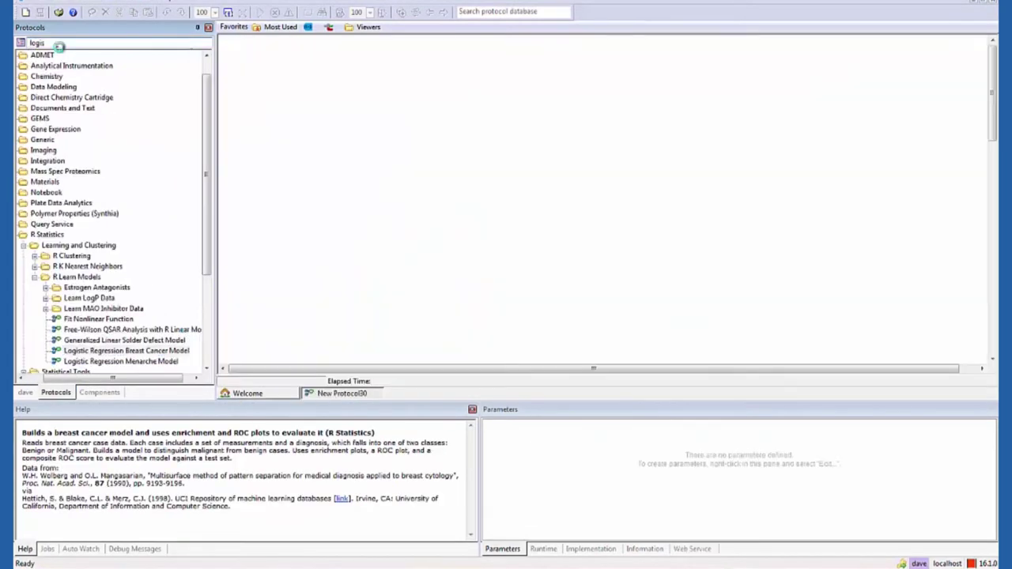
pyautogui.press('BackSpace')
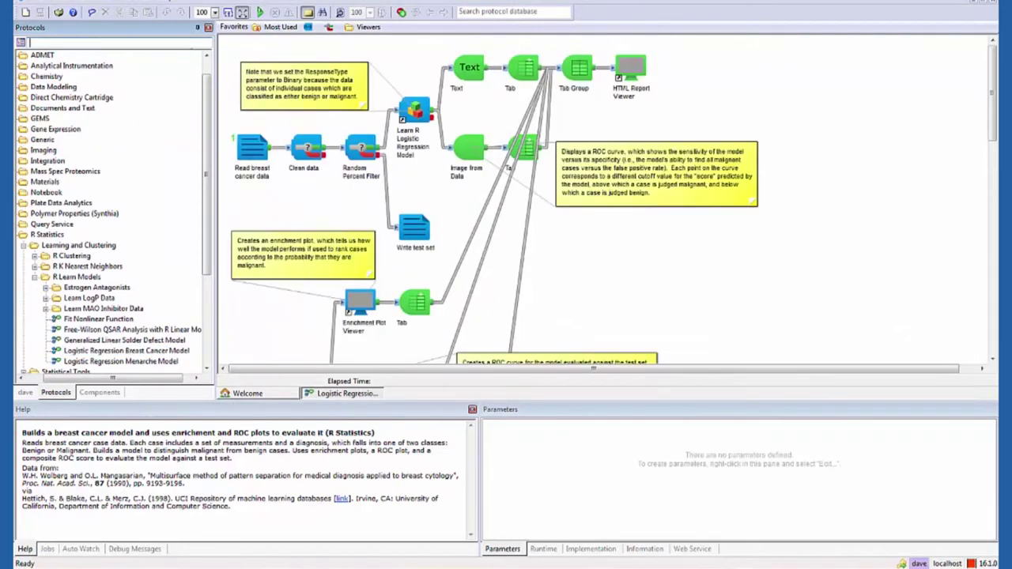
# Step: Run the breast cancer protocol, review the report's Fit Summary, Cross-validation ROC Plot and Enrichment Plot, and close the report
pyautogui.click(260, 13)
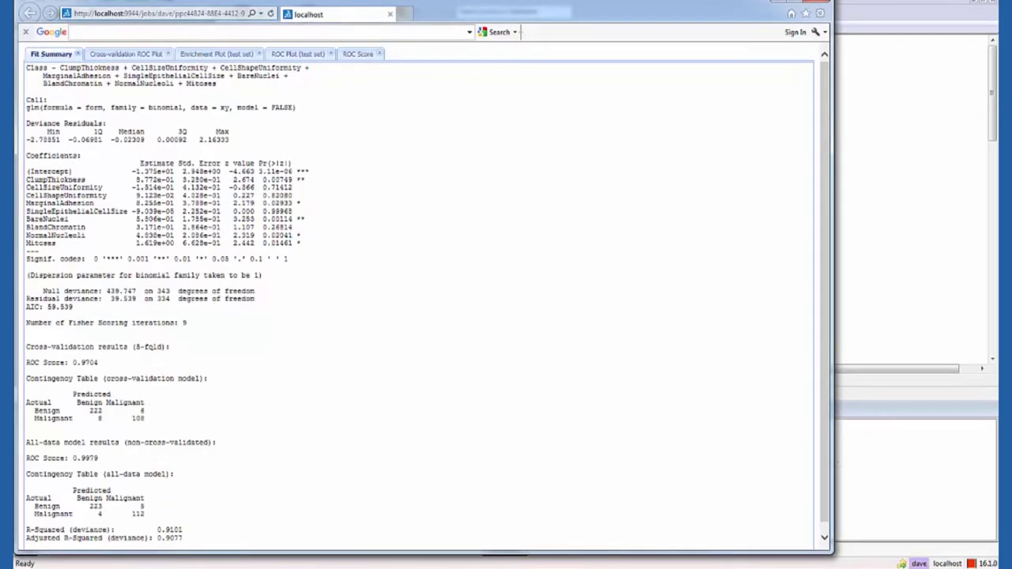
pyautogui.scroll(-1, 153, 352)
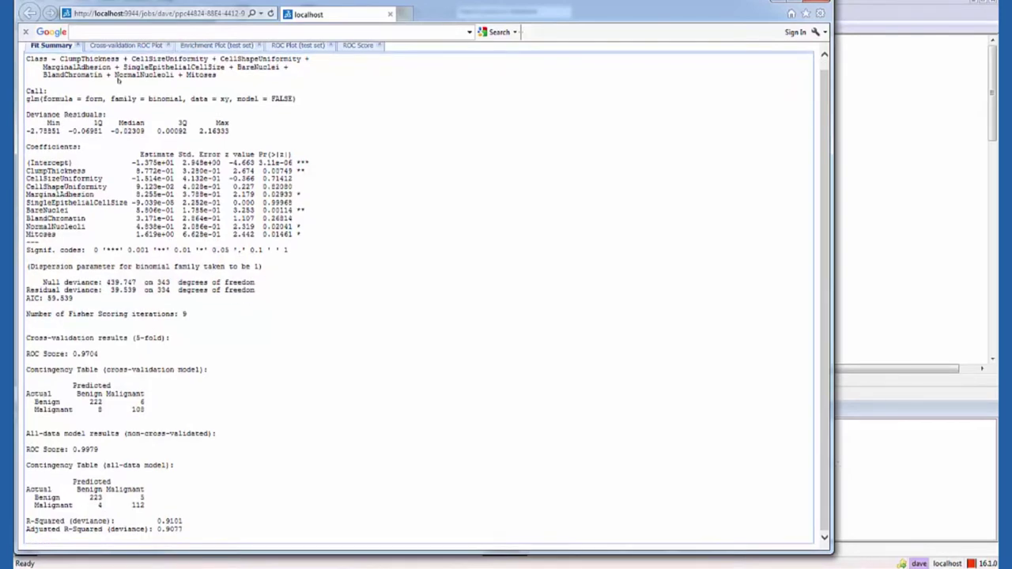
pyautogui.scroll(1, 119, 82)
pyautogui.click(119, 54)
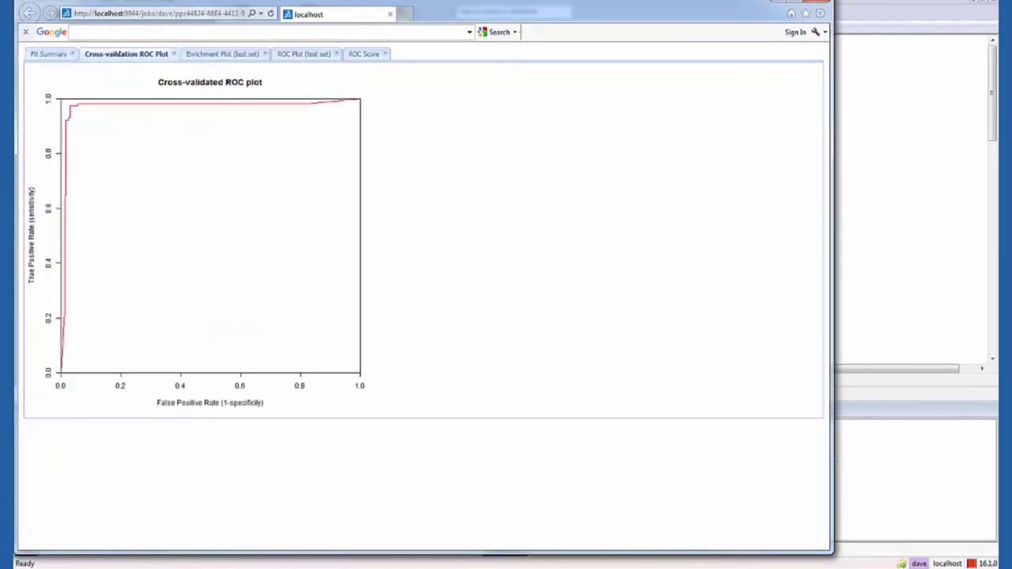
pyautogui.click(215, 54)
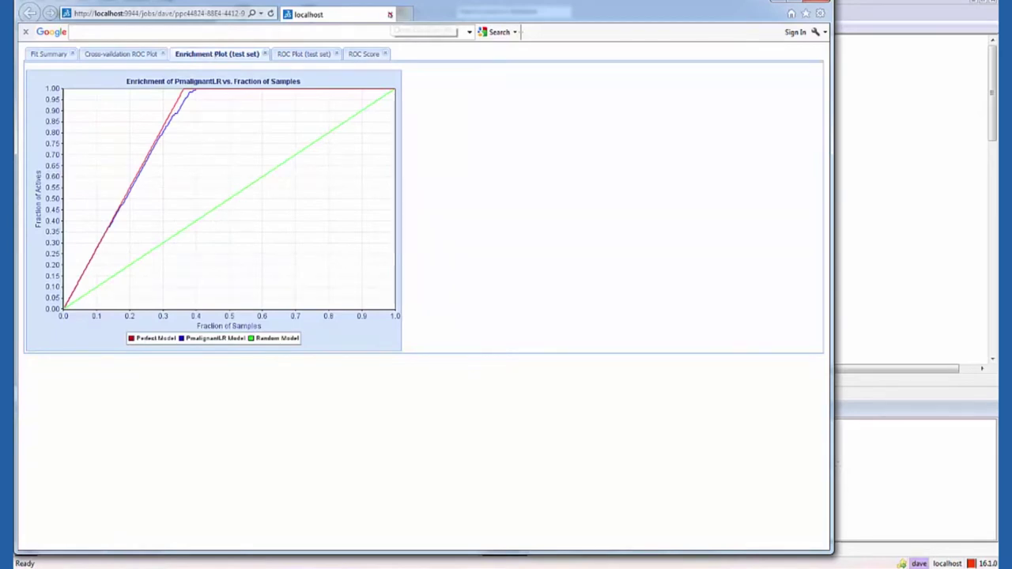
pyautogui.click(390, 15)
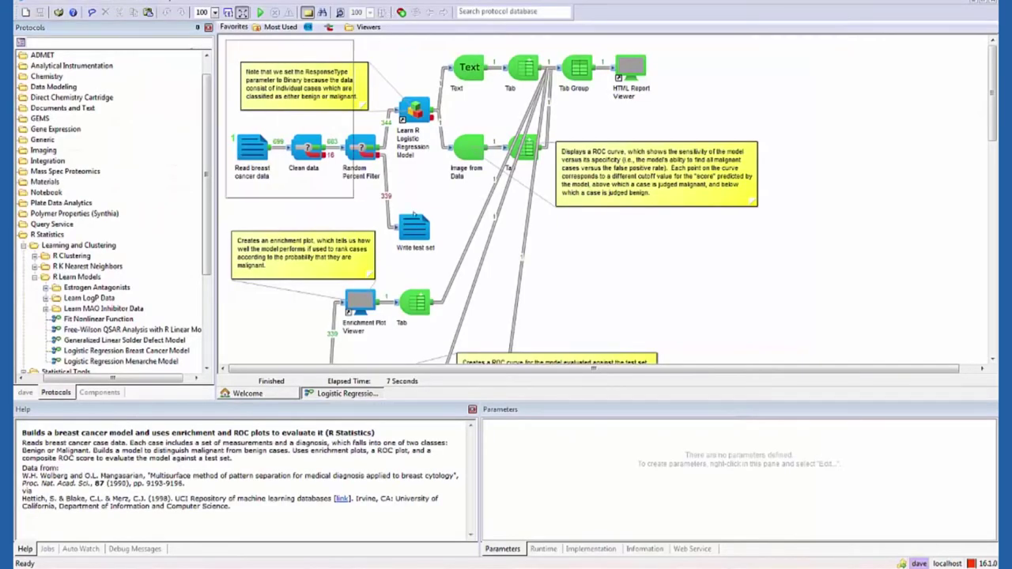
# Step: Copy the model-building components, from Read breast cancer data through HTML Report Viewer and Write test set, into a new protocol
pyautogui.moveTo(223, 49); pyautogui.dragTo(672, 249)
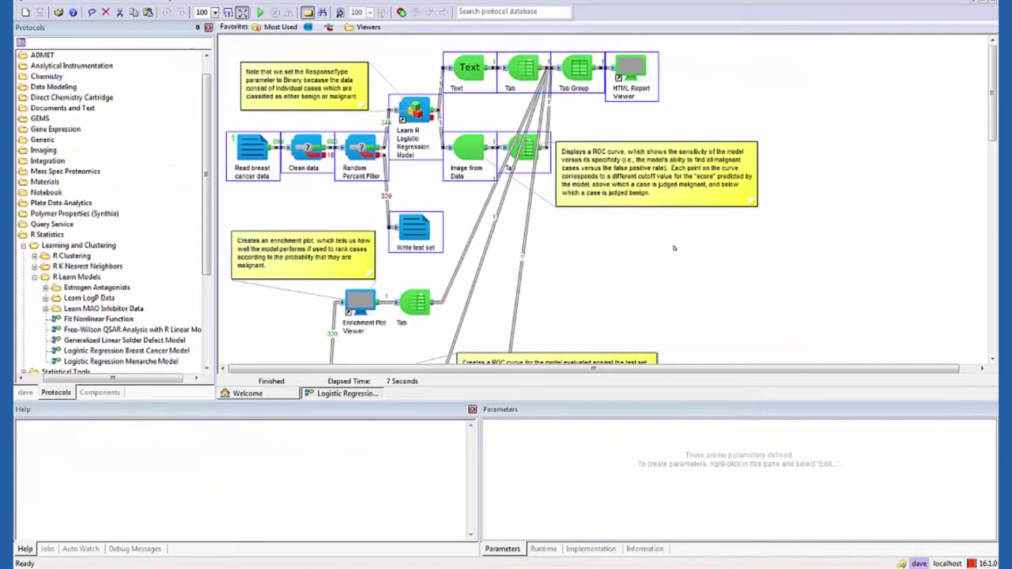
pyautogui.click(58, 12)
pyautogui.hotkey('ctrl', 'v')
pyautogui.click(304, 248)
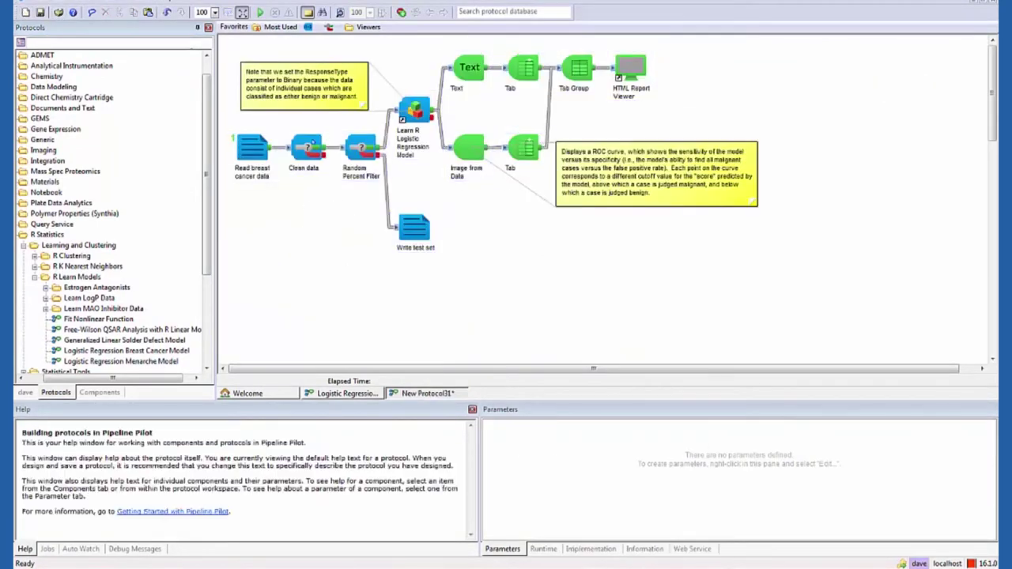
# Step: Delete the ResponseType note and the ROC curve note from the new protocol
pyautogui.click(356, 109)
pyautogui.press('Delete')
pyautogui.click(603, 205)
pyautogui.press('Delete')
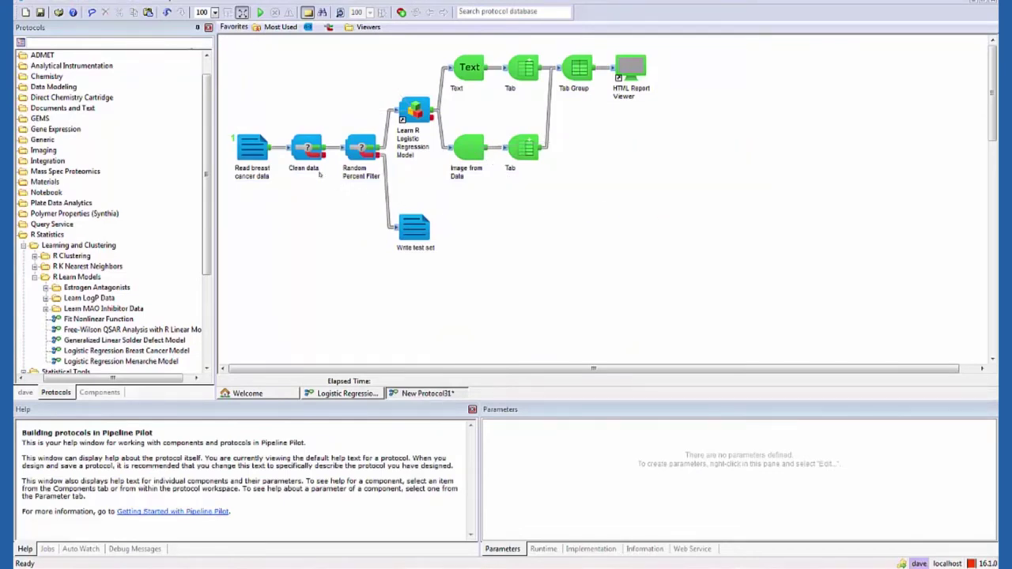
# Step: Set the Source of the Read breast cancer data component to C:\PPS Files\Misc data\Composition and Growth Data.txt
pyautogui.click(251, 154)
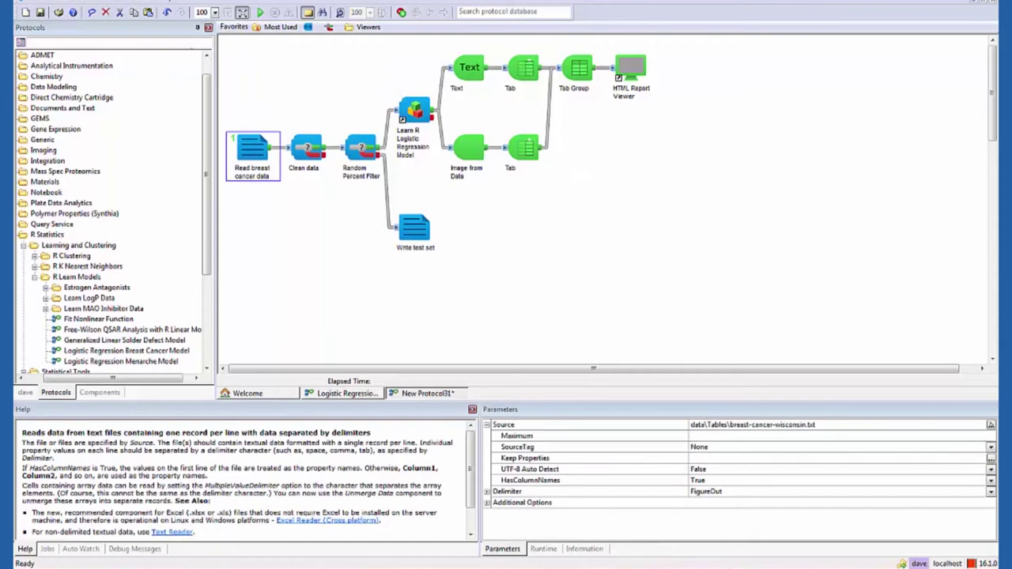
pyautogui.click(503, 425)
pyautogui.click(991, 425)
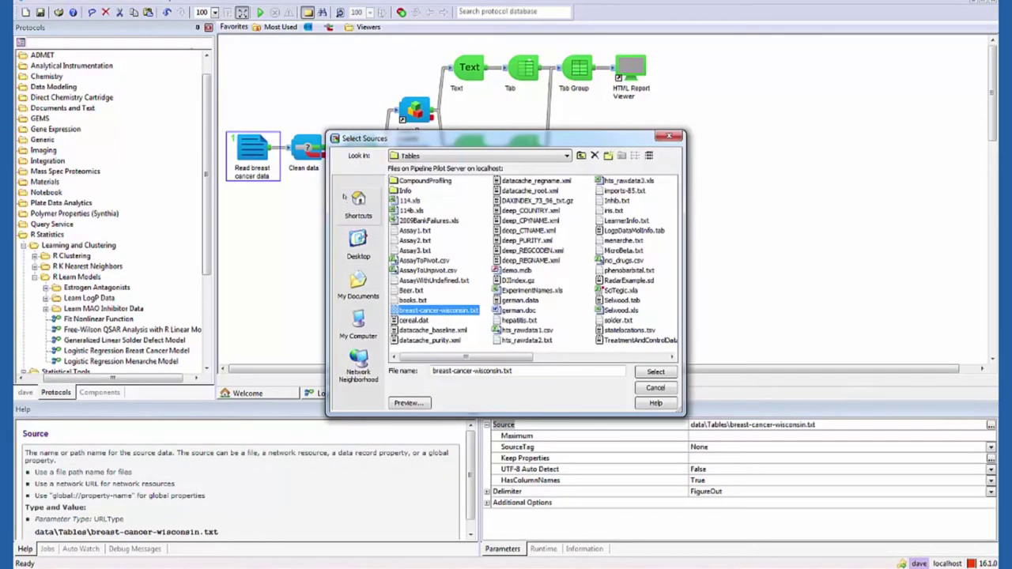
pyautogui.click(358, 206)
pyautogui.click(403, 261)
pyautogui.doubleClick(402, 262)
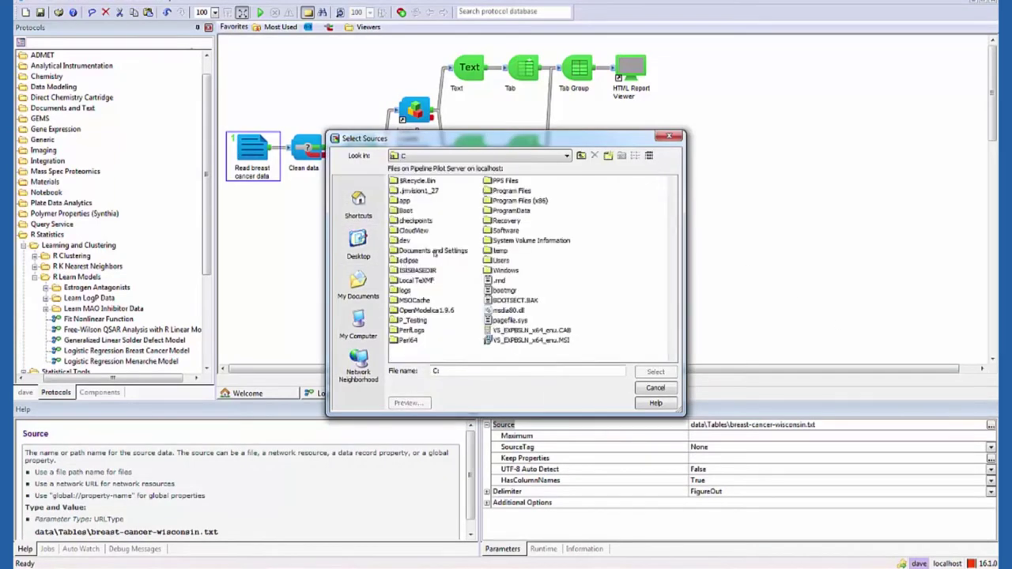
pyautogui.doubleClick(513, 180)
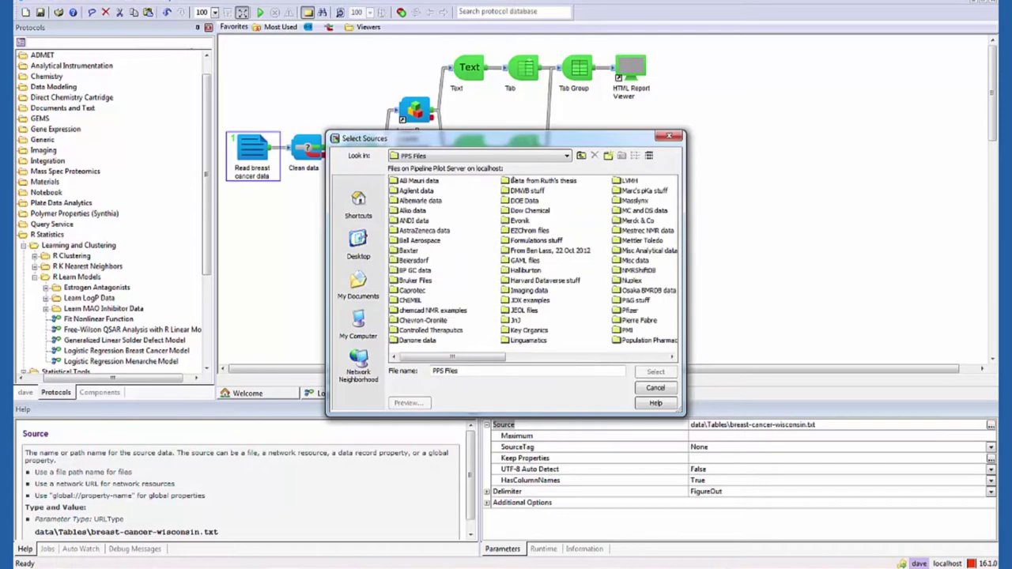
pyautogui.click(633, 259)
pyautogui.doubleClick(632, 259)
pyautogui.click(425, 210)
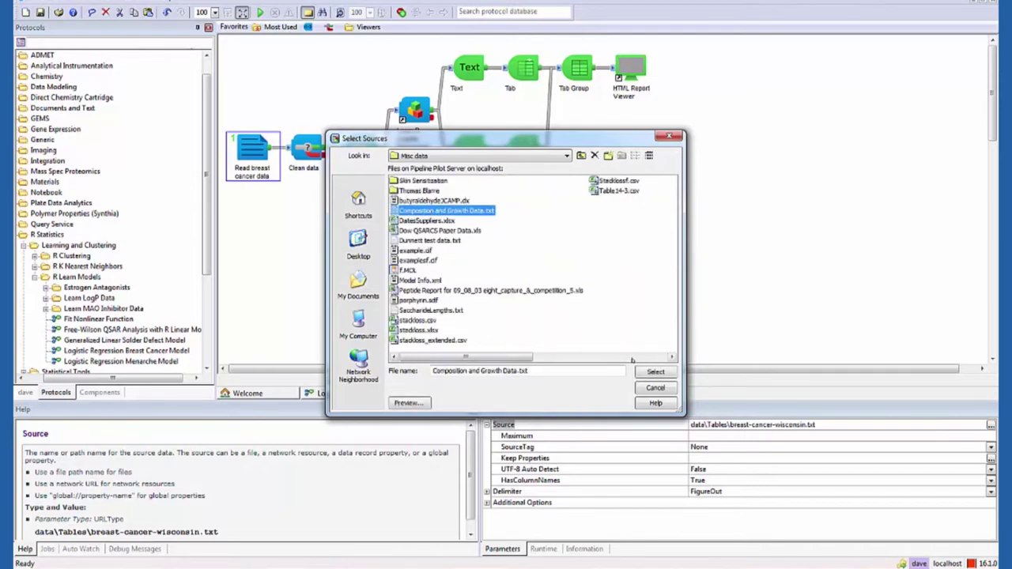
pyautogui.click(644, 369)
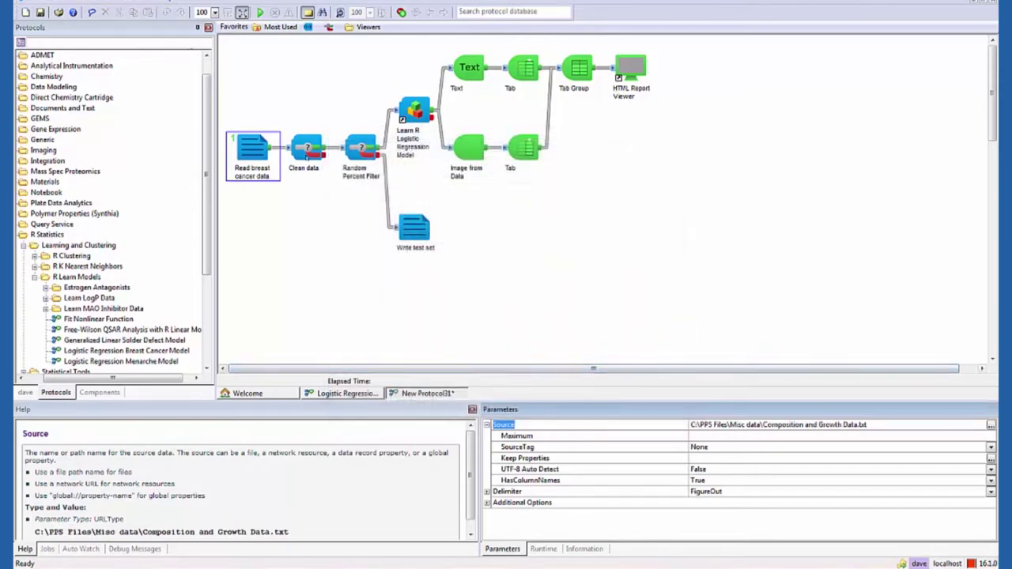
# Step: Disable the Clean data component and run the protocol with a checkpoint on the Read breast cancer data component
pyautogui.click(305, 148)
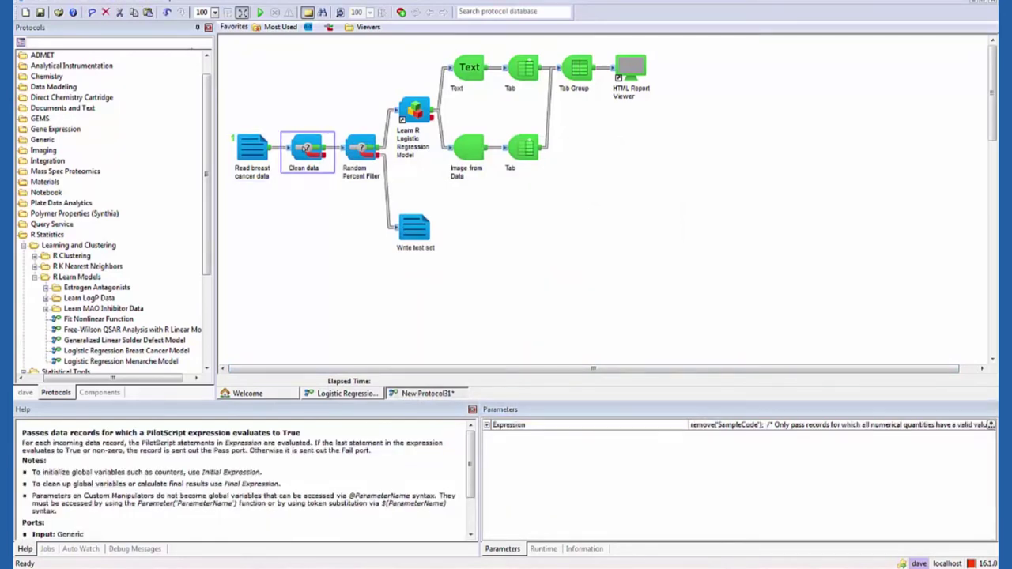
pyautogui.moveTo(306, 148); pyautogui.dragTo(303, 147)
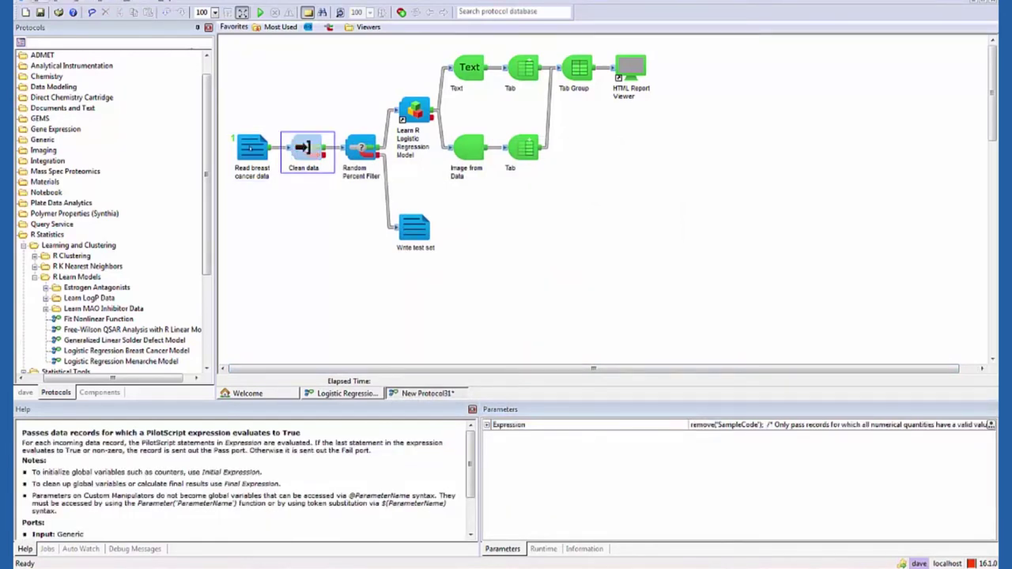
pyautogui.click(253, 149)
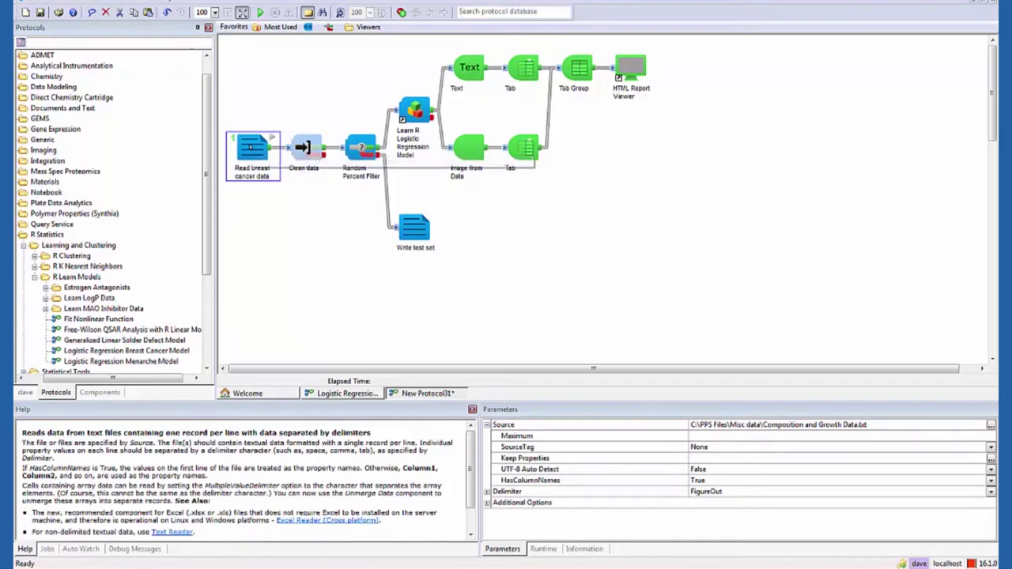
pyautogui.hotkey('ctrl', 'w')
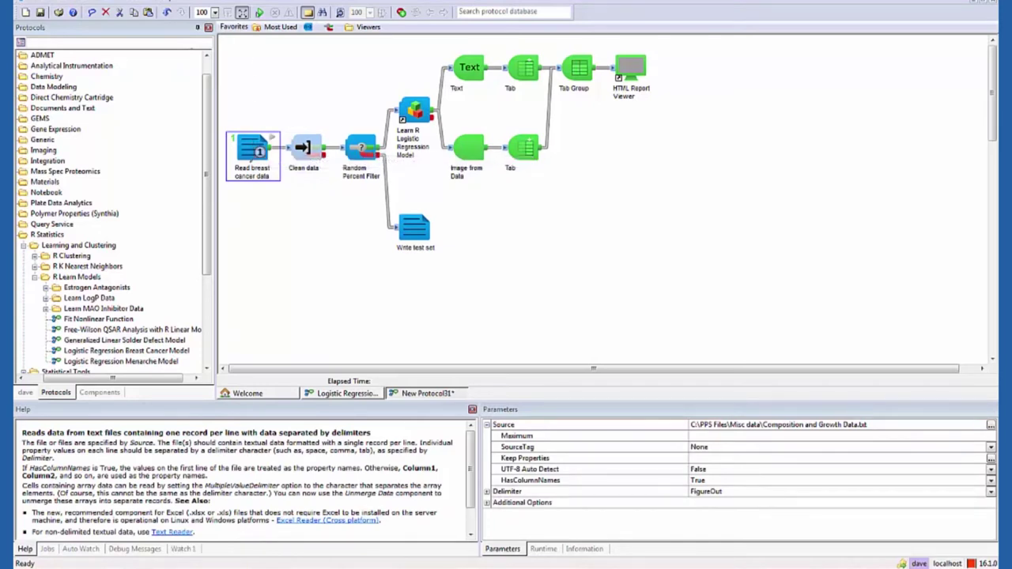
pyautogui.click(260, 11)
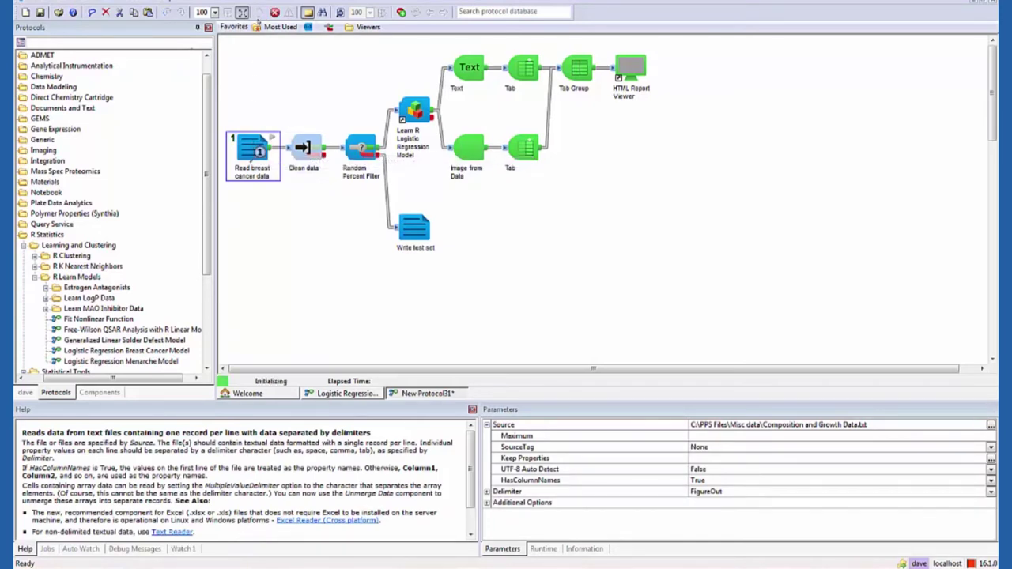
# Step: Examine all pages of the data records captured at the Read breast cancer data checkpoint
pyautogui.click(80, 549)
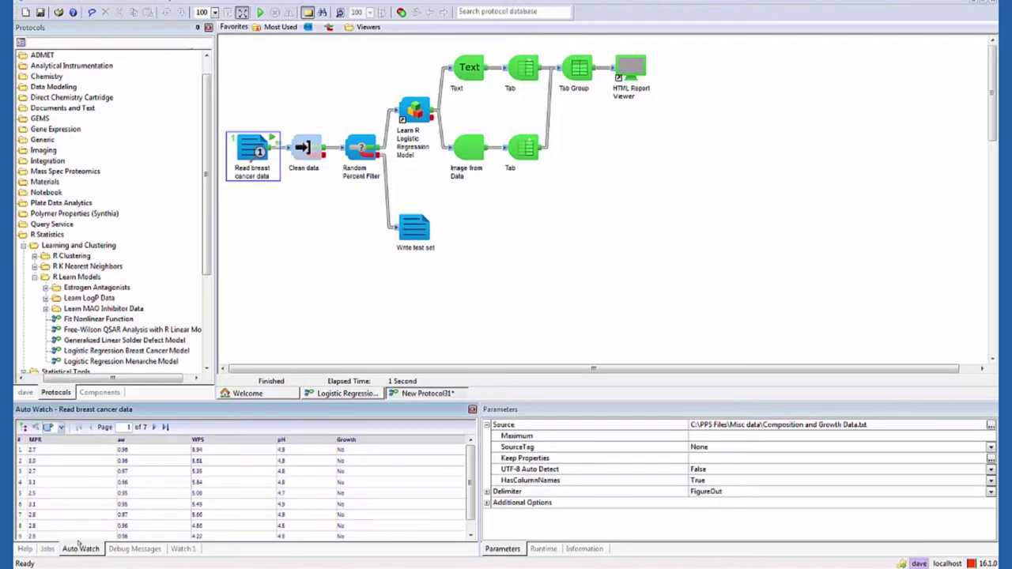
pyautogui.click(153, 427)
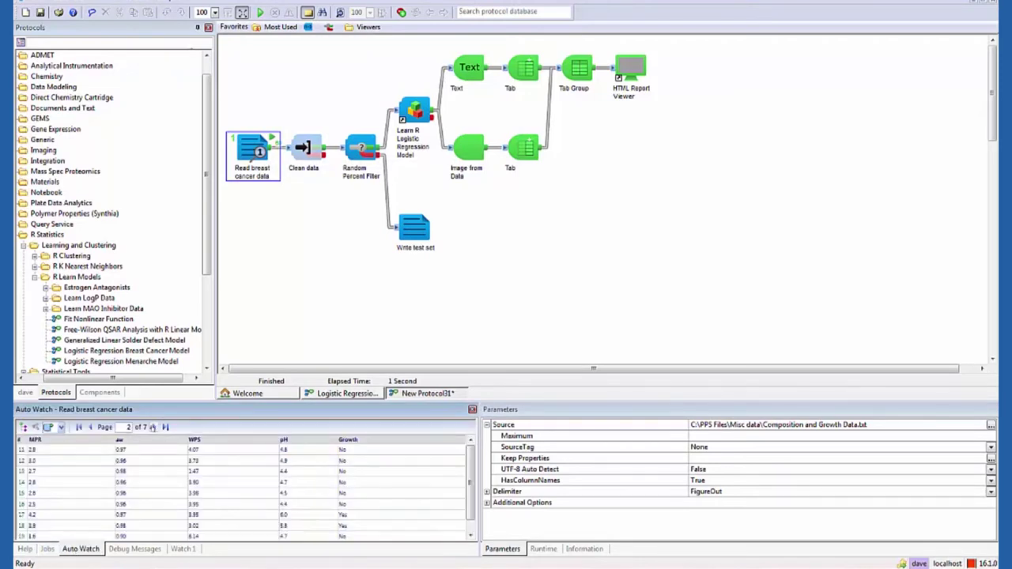
pyautogui.click(153, 427)
pyautogui.click(153, 427)
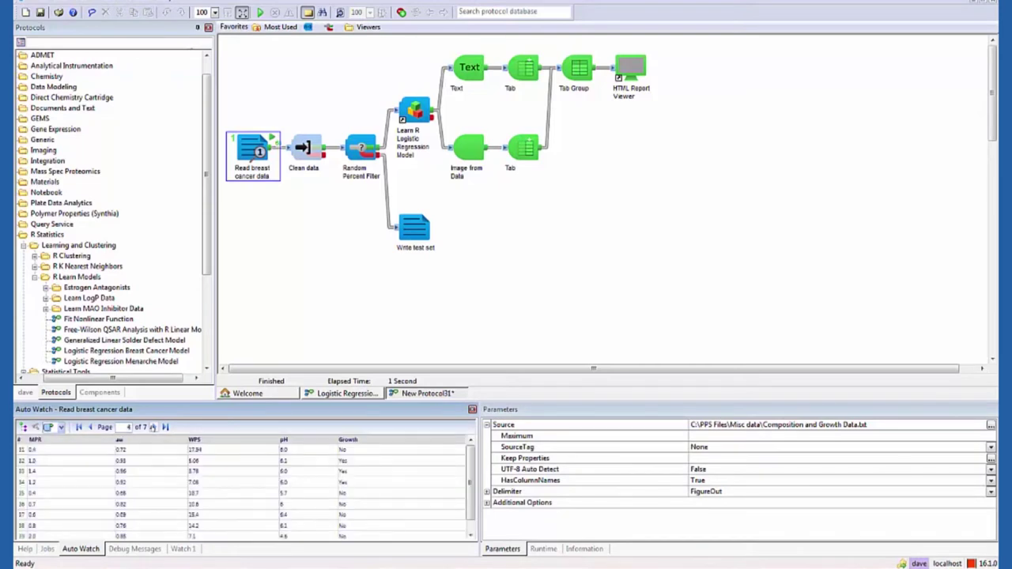
pyautogui.click(154, 427)
pyautogui.click(154, 427)
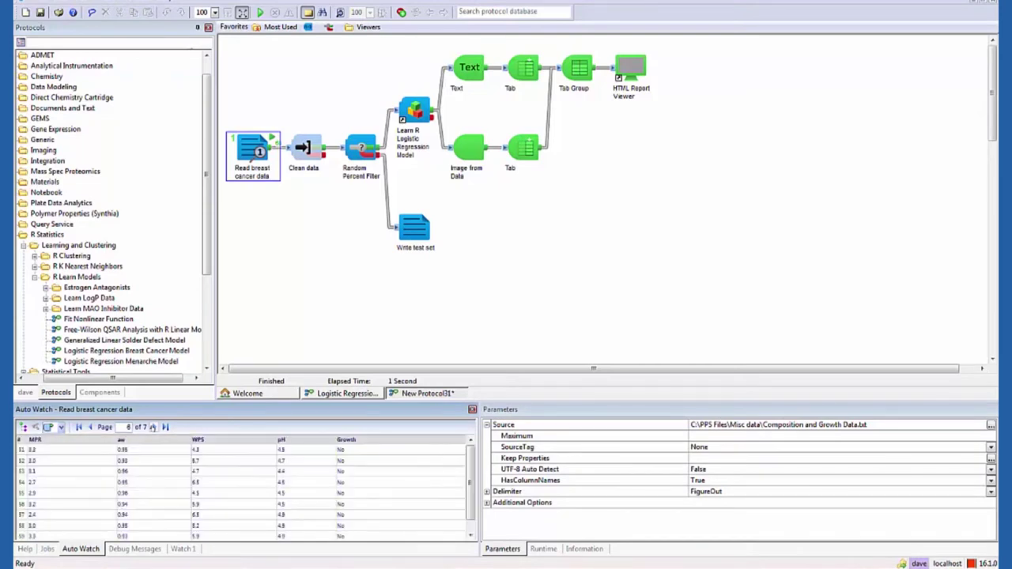
pyautogui.click(153, 427)
# Step: Delete the Clean data, Random Percent Filter and Write test set components from the new protocol
pyautogui.click(253, 283)
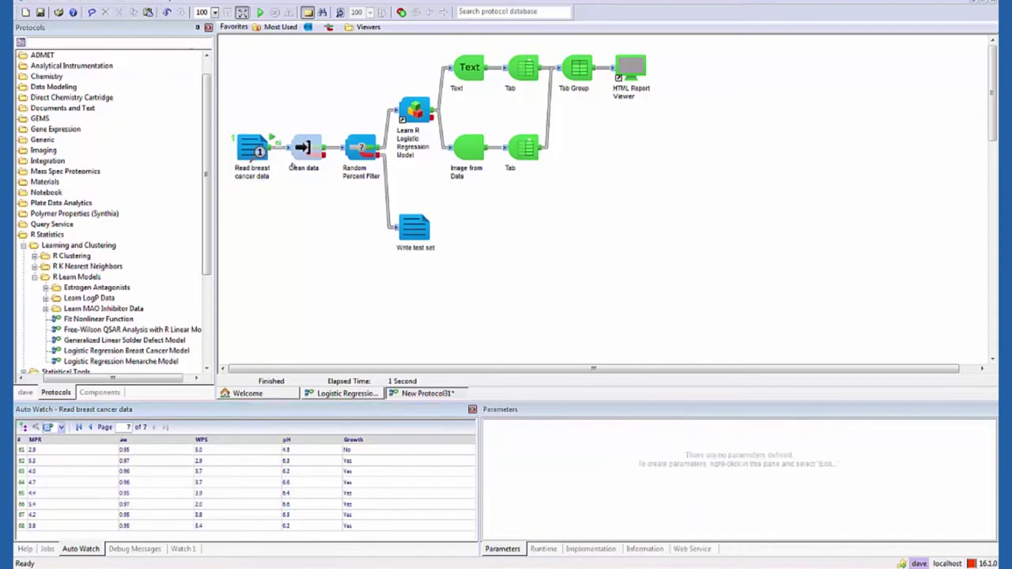
pyautogui.click(303, 149)
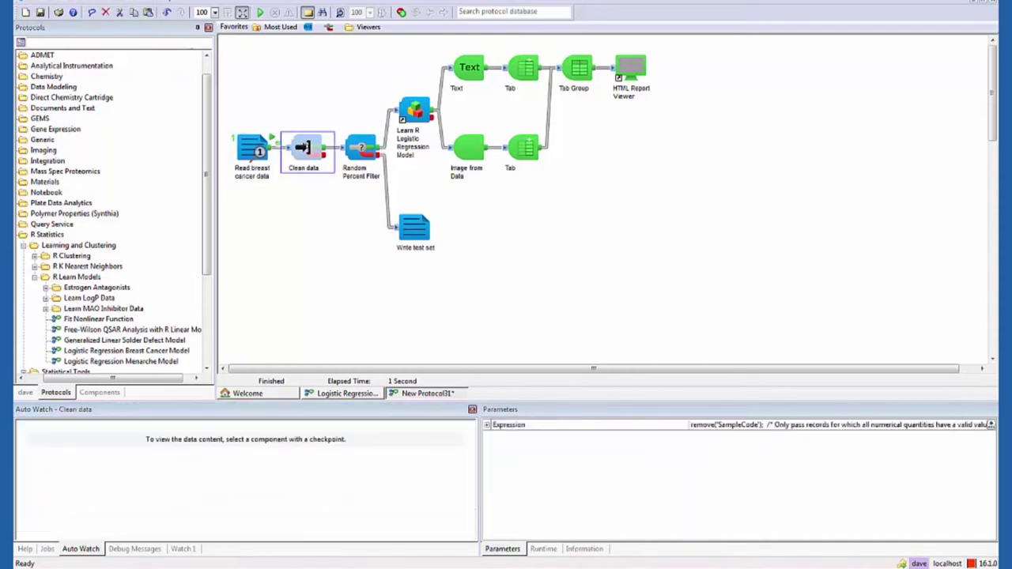
pyautogui.press('Delete')
pyautogui.click(306, 148)
pyautogui.press('Delete')
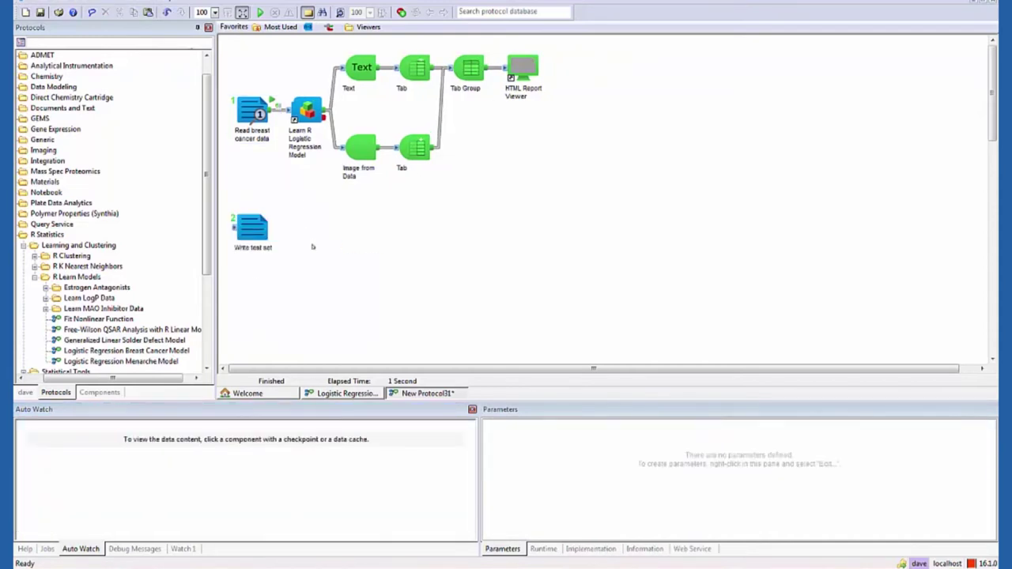
pyautogui.click(250, 231)
pyautogui.press('Delete')
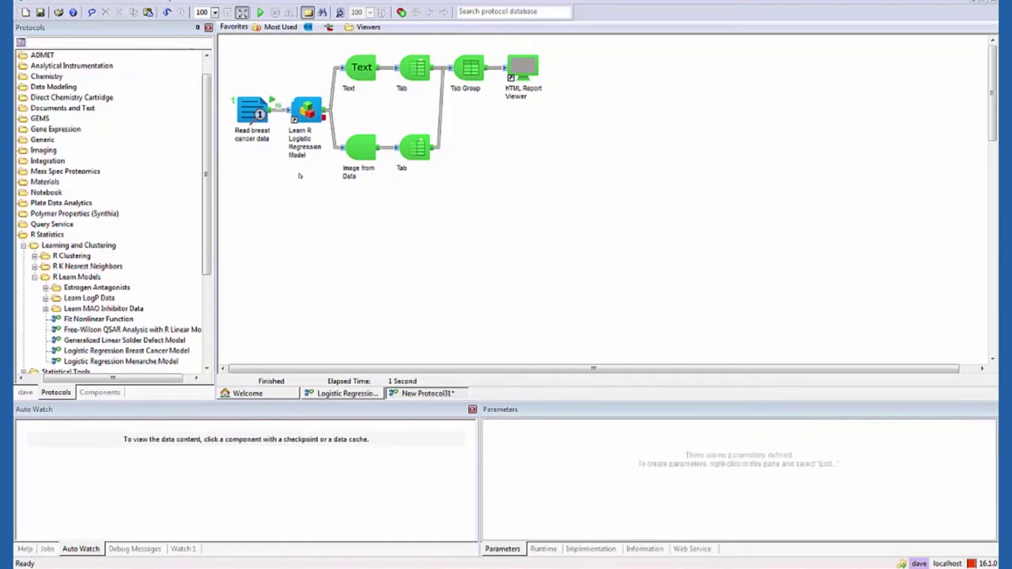
# Step: For the Learn R Logistic Regression Model component, set LearnedPropertyName to PstaphLogistic and Name to Growth
pyautogui.click(306, 119)
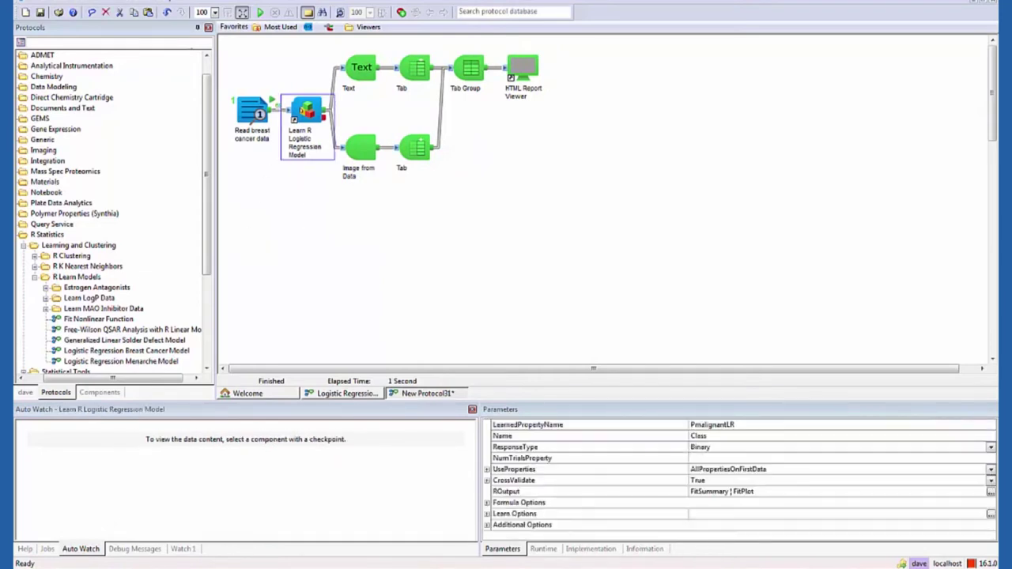
pyautogui.click(746, 428)
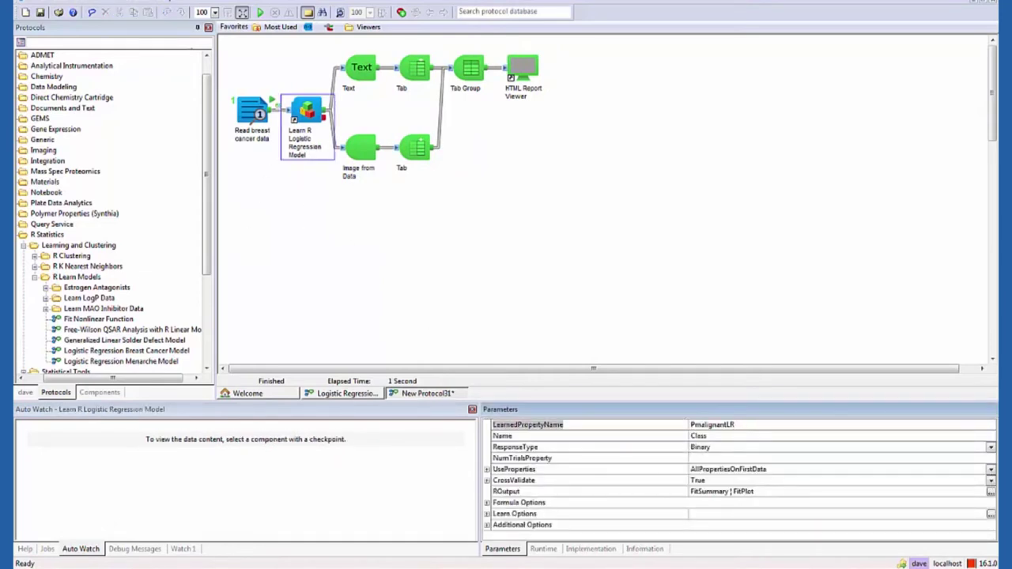
pyautogui.moveTo(693, 425); pyautogui.dragTo(817, 424)
pyautogui.write('staphLogistic')
pyautogui.press('Tab')
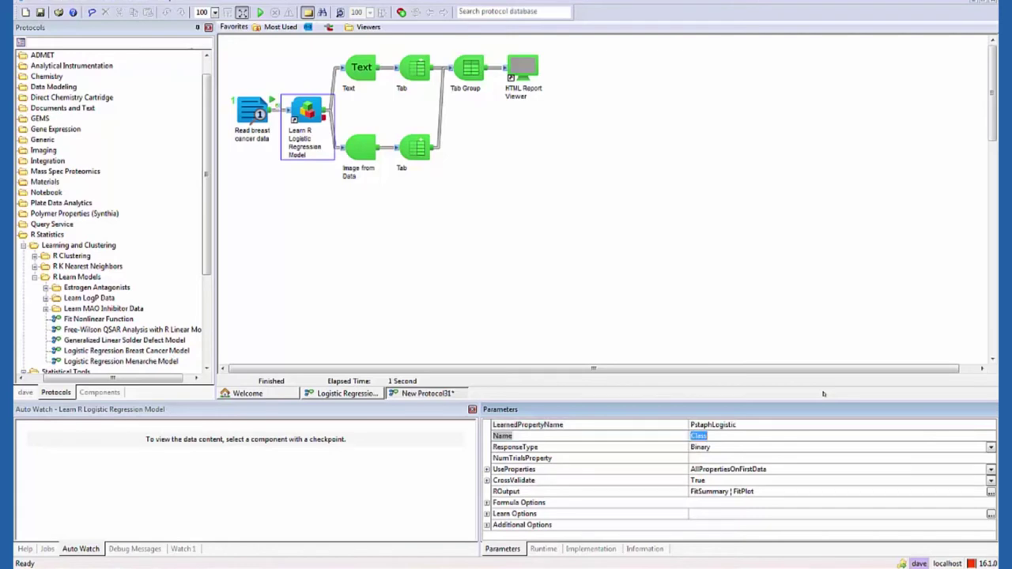
pyautogui.write('Growth')
pyautogui.click(694, 472)
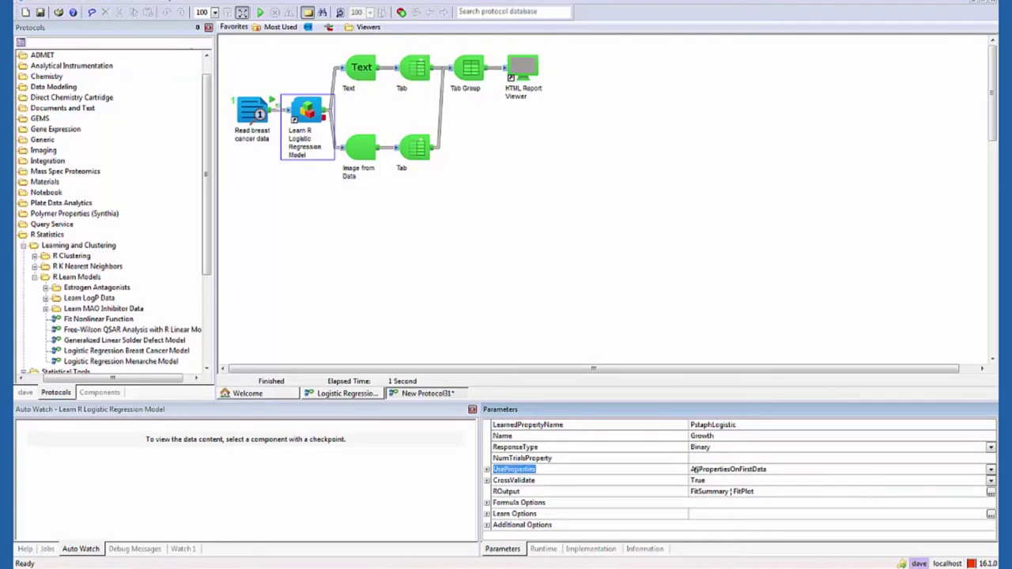
# Step: Make the Learn R Logistic Regression Model component use a UserSet of properties consisting of pH,aw
pyautogui.click(694, 471)
pyautogui.click(701, 512)
pyautogui.click(488, 470)
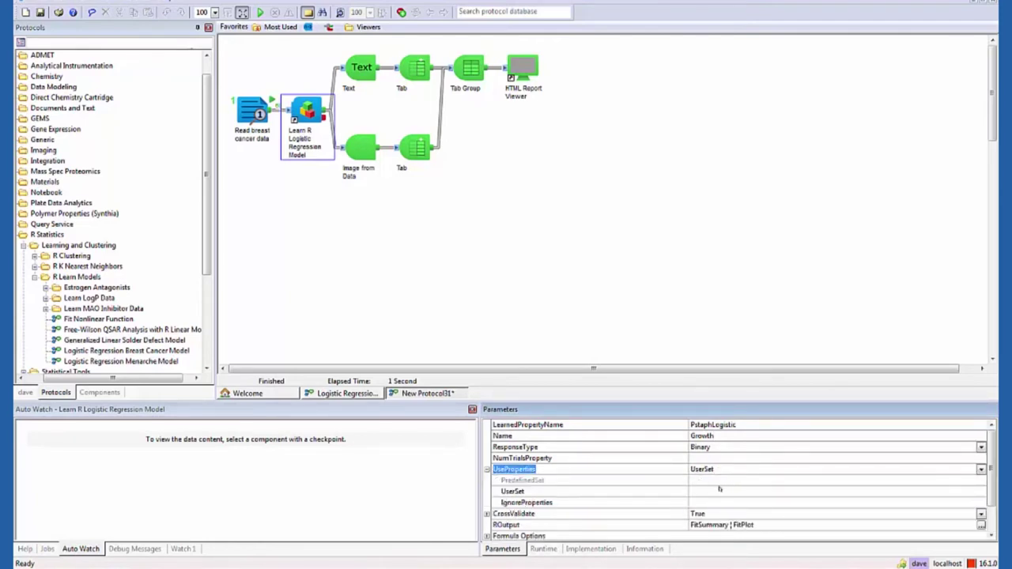
pyautogui.click(714, 491)
pyautogui.write('p')
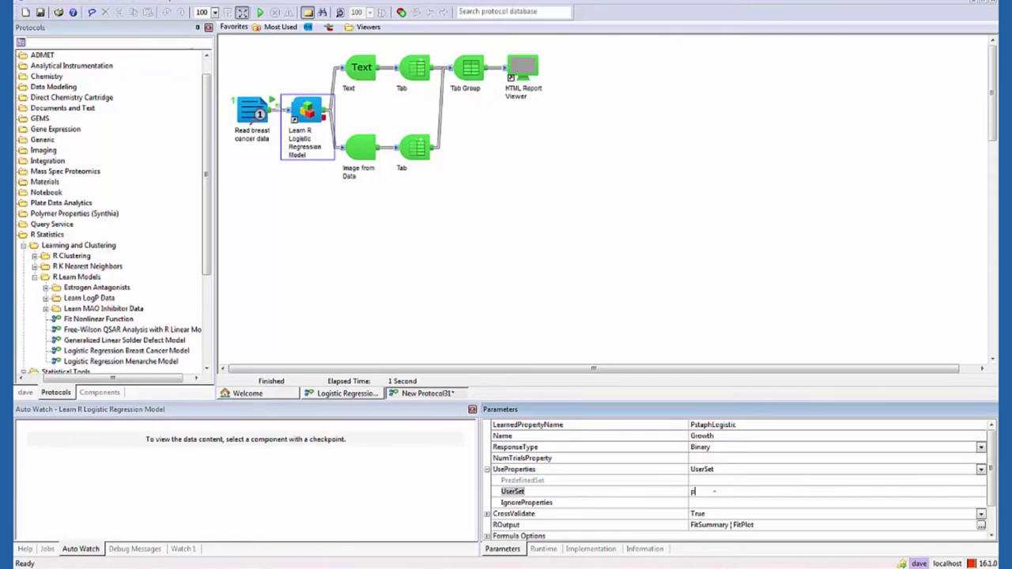
pyautogui.write('H,aw')
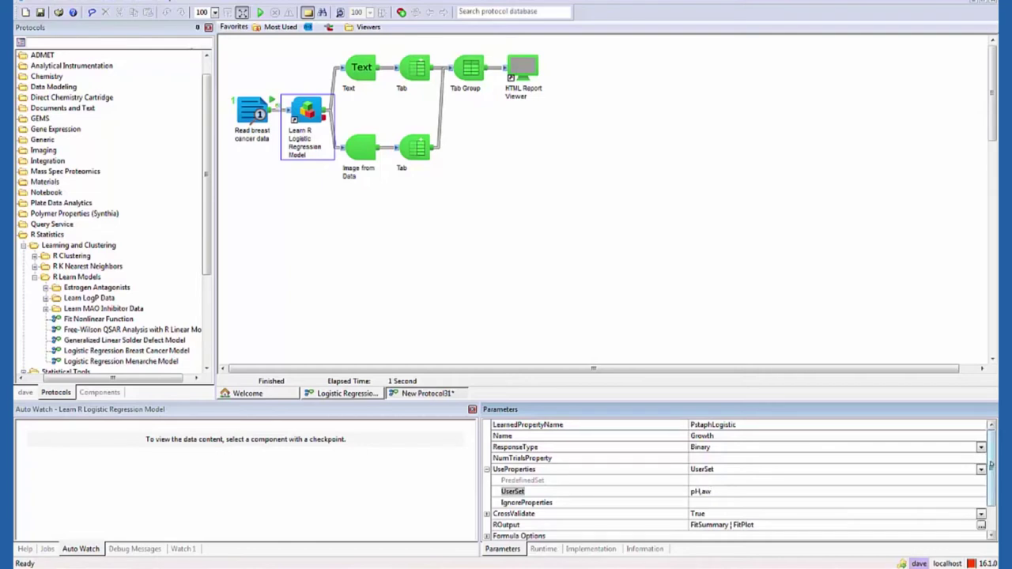
# Step: Check the component's Learn Options and Formula Options, and set Method to brglm under Additional Options
pyautogui.scroll(-3, 991, 465)
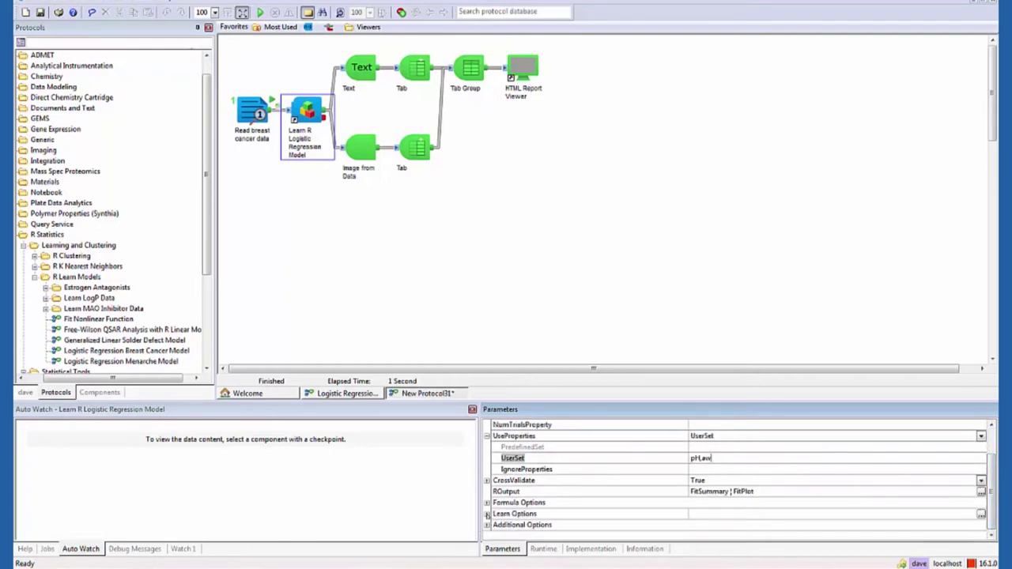
pyautogui.click(487, 515)
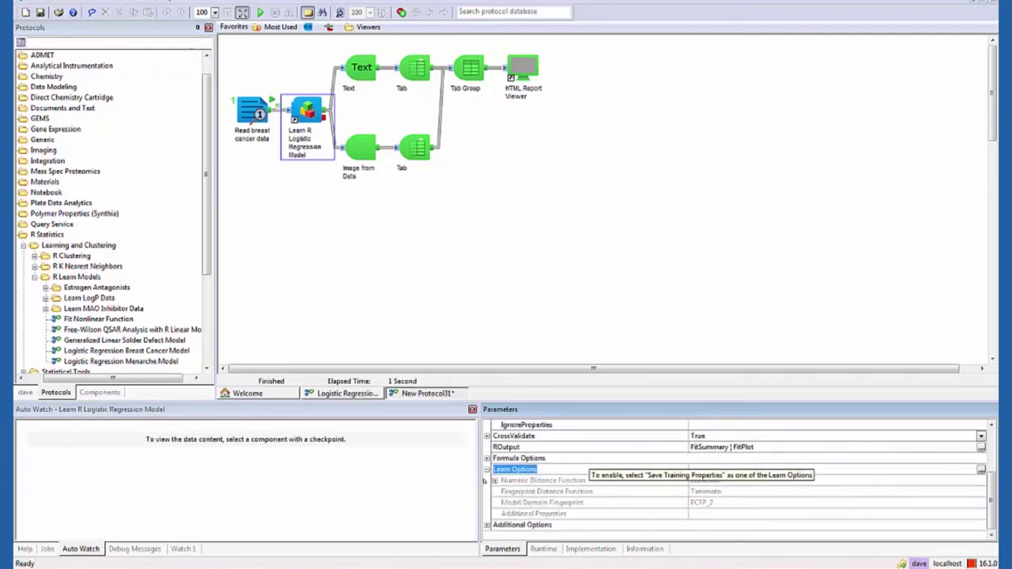
pyautogui.click(487, 459)
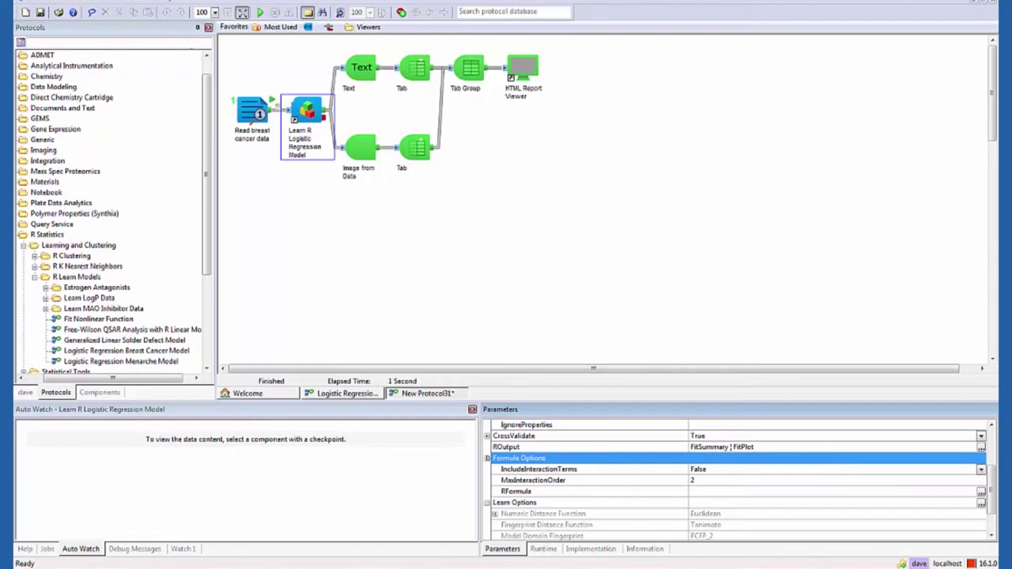
pyautogui.click(487, 502)
pyautogui.click(487, 458)
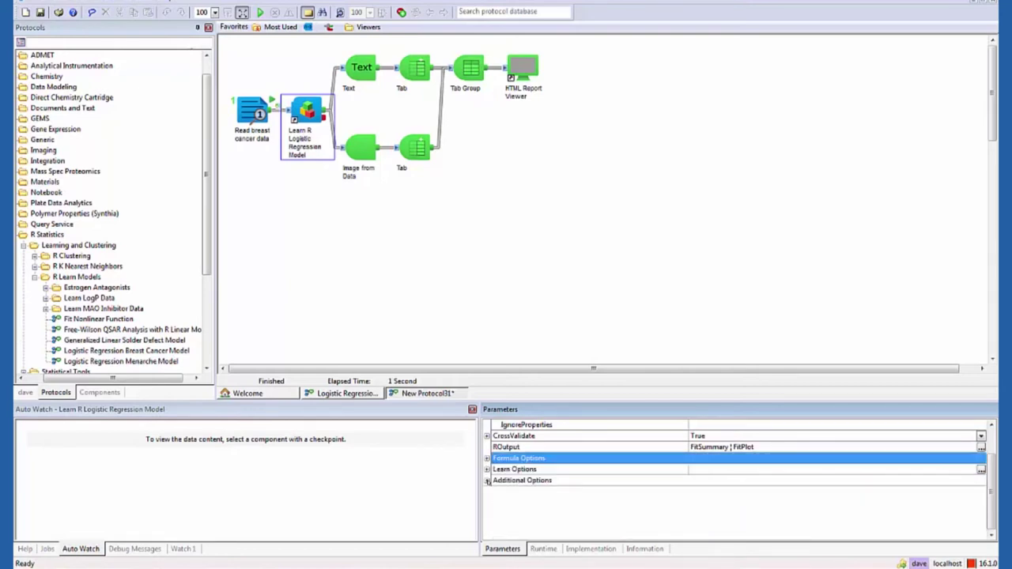
pyautogui.click(487, 480)
pyautogui.click(726, 494)
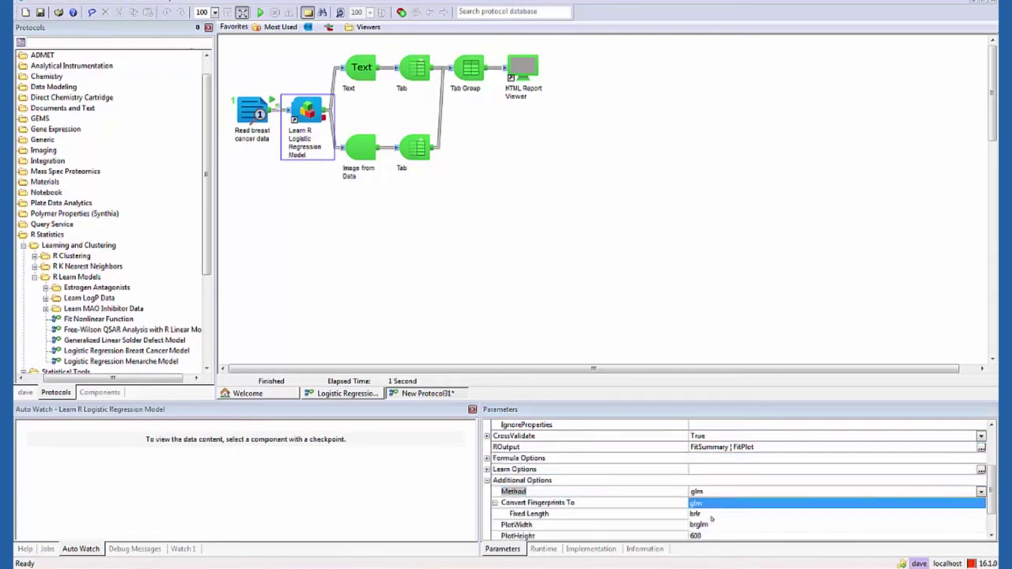
pyautogui.click(704, 524)
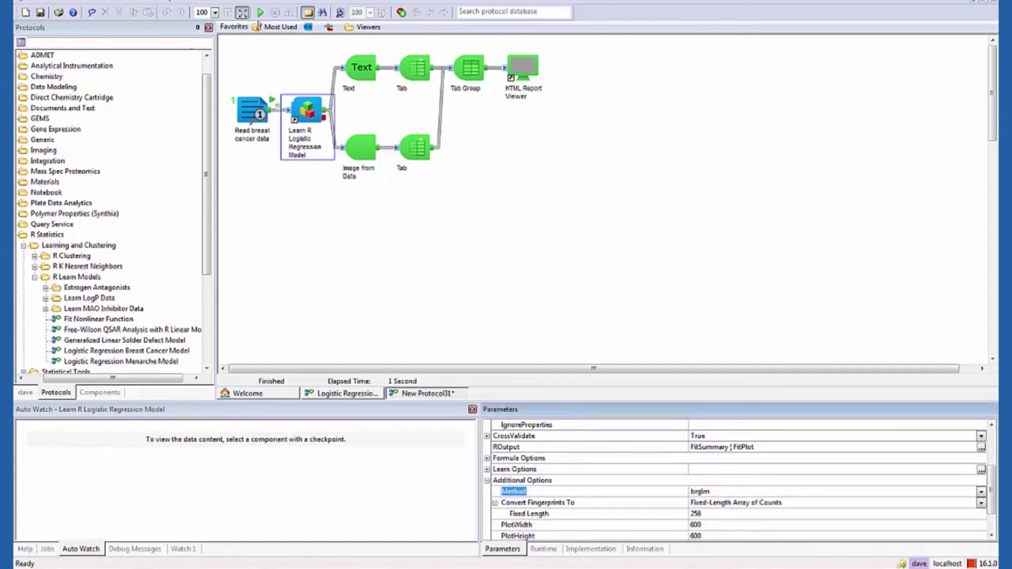
# Step: Run the protocol to build the growth model, review the Fit Summary including its R-Squared, and close the report
pyautogui.click(260, 12)
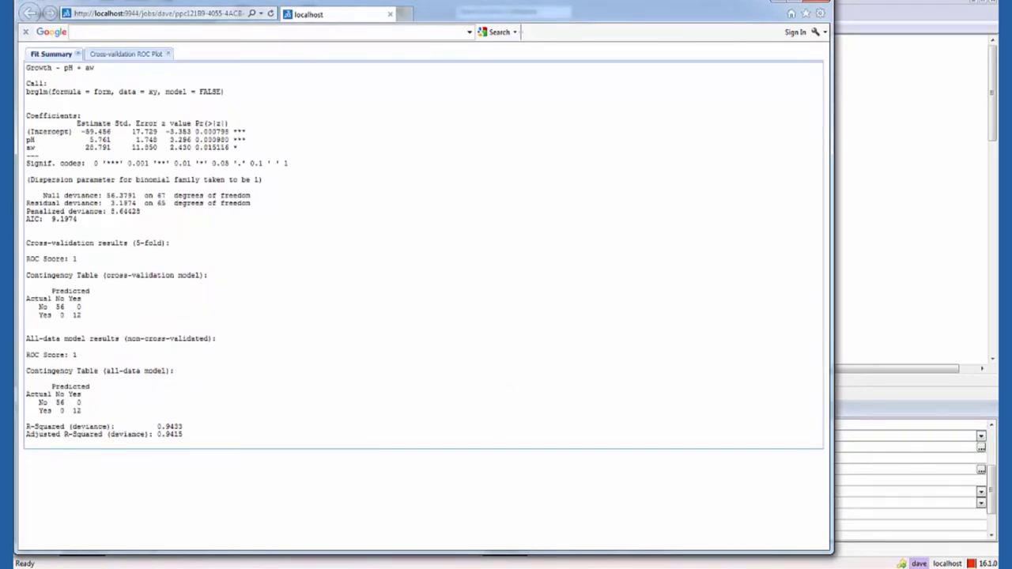
pyautogui.moveTo(185, 427); pyautogui.dragTo(156, 427)
pyautogui.click(391, 14)
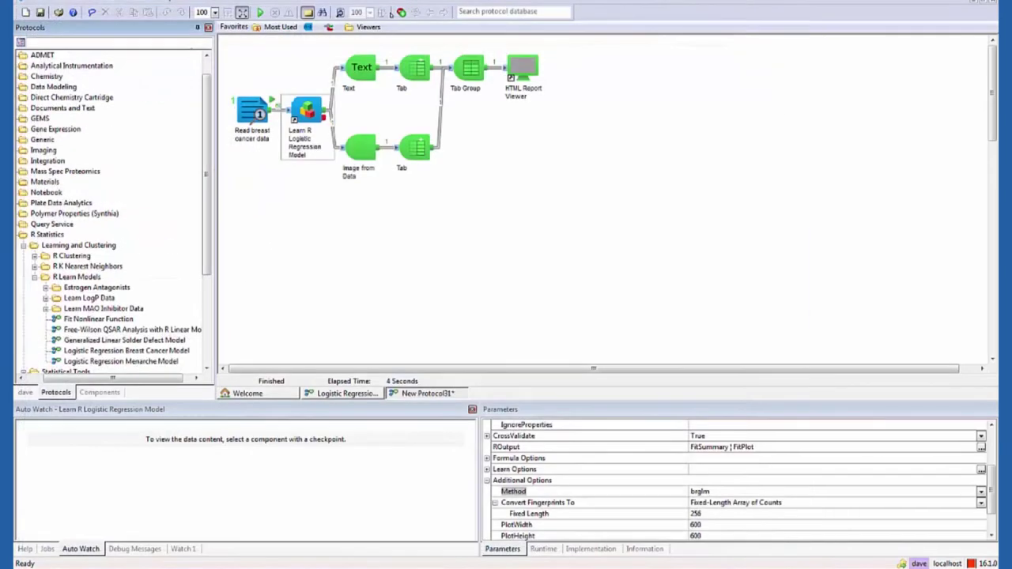
# Step: Find the PstaphLogistic model among the R Models in the user's LearnedProperties folder and read its help summary
pyautogui.click(25, 393)
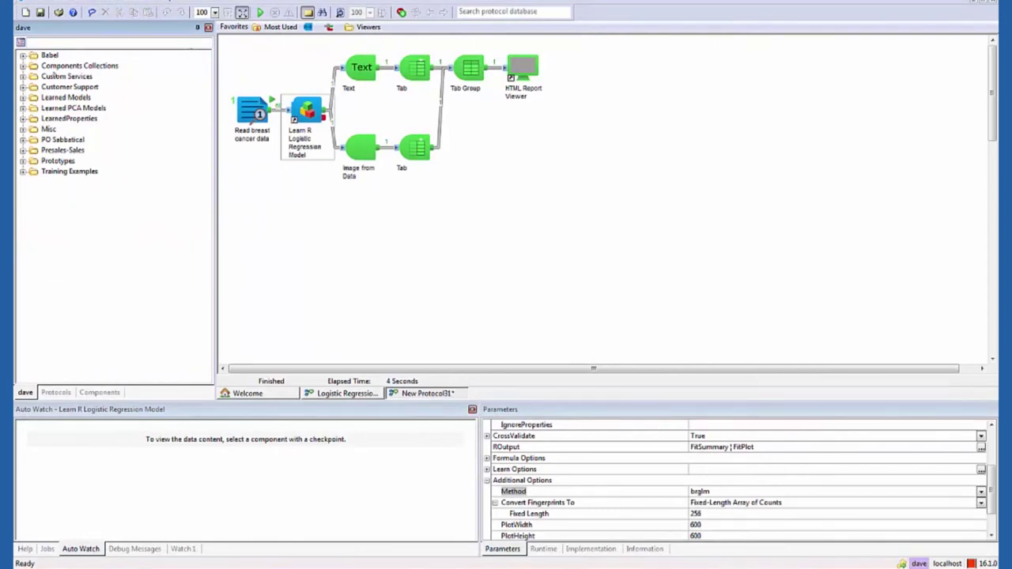
pyautogui.click(23, 118)
pyautogui.click(33, 150)
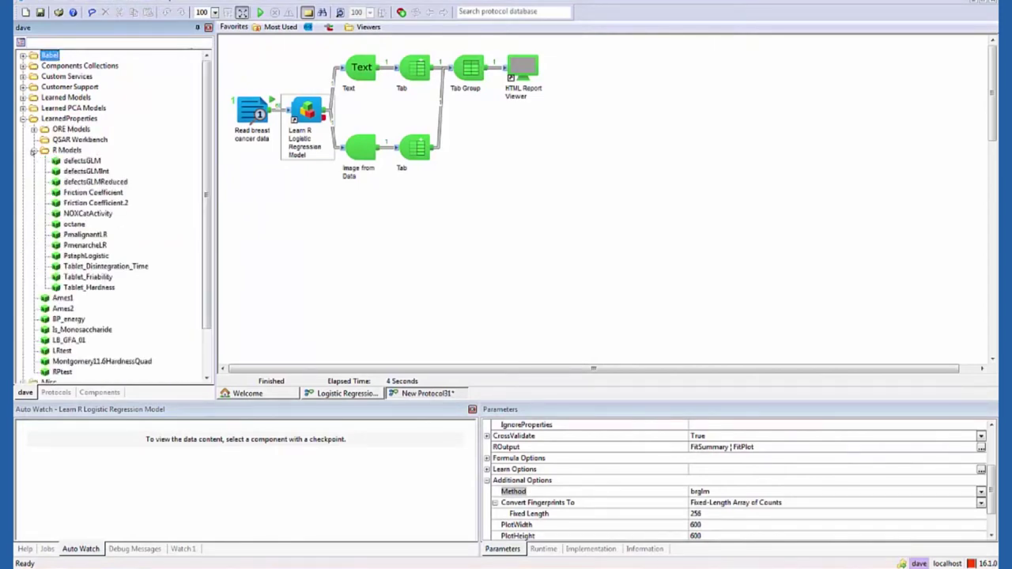
pyautogui.click(81, 256)
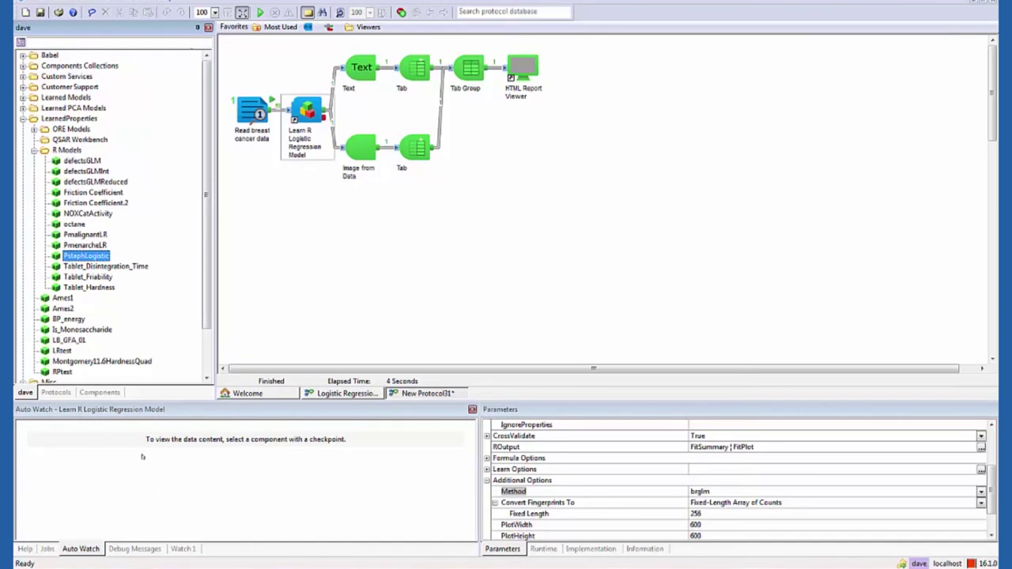
pyautogui.click(25, 549)
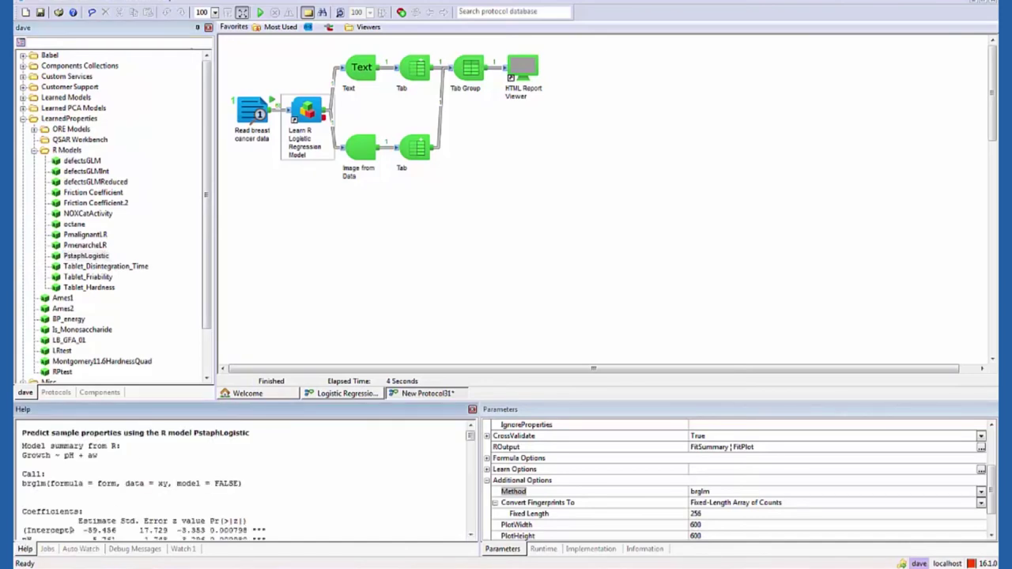
pyautogui.scroll(-10, 466, 503)
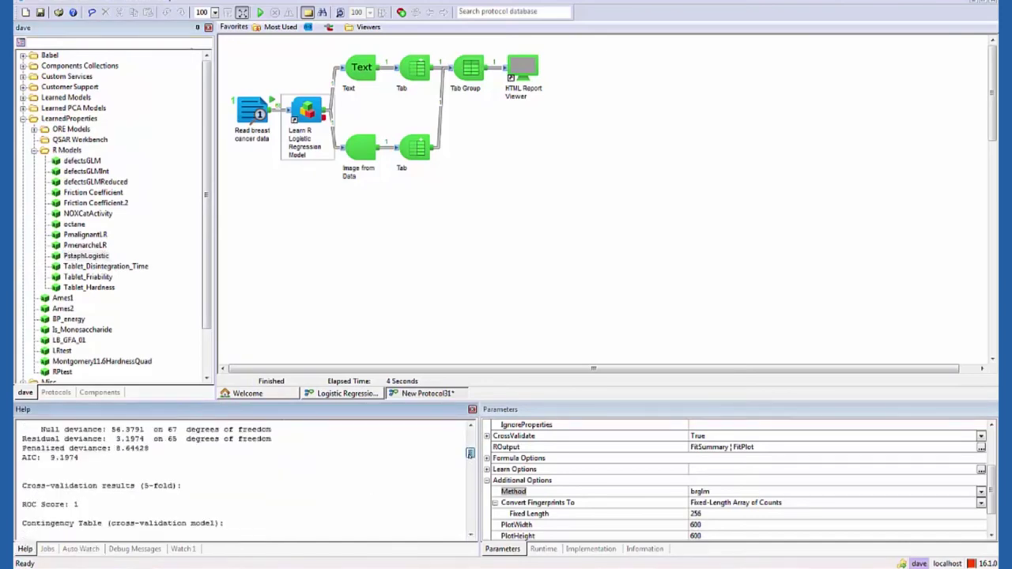
pyautogui.scroll(10, 466, 503)
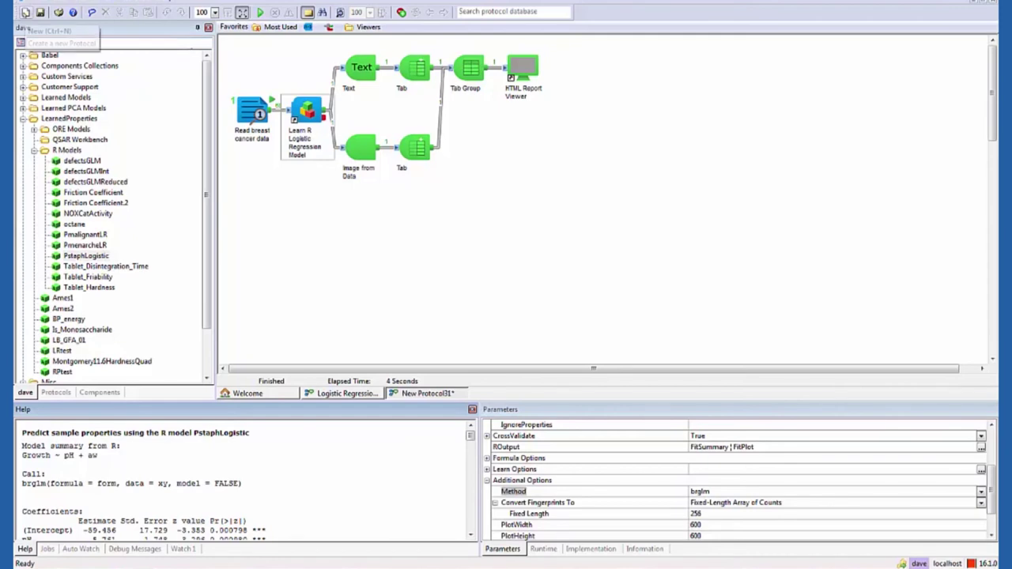
# Step: Create a new protocol with a Custom Manipulator (PilotScript) whose Expression is pH := 7.0; aw := 0.6;
pyautogui.click(26, 12)
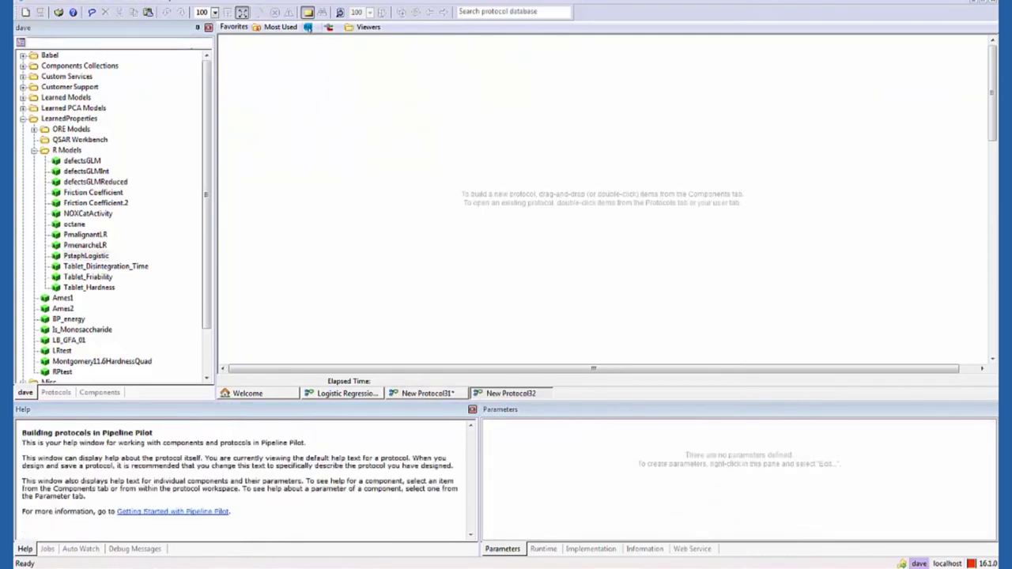
pyautogui.click(308, 27)
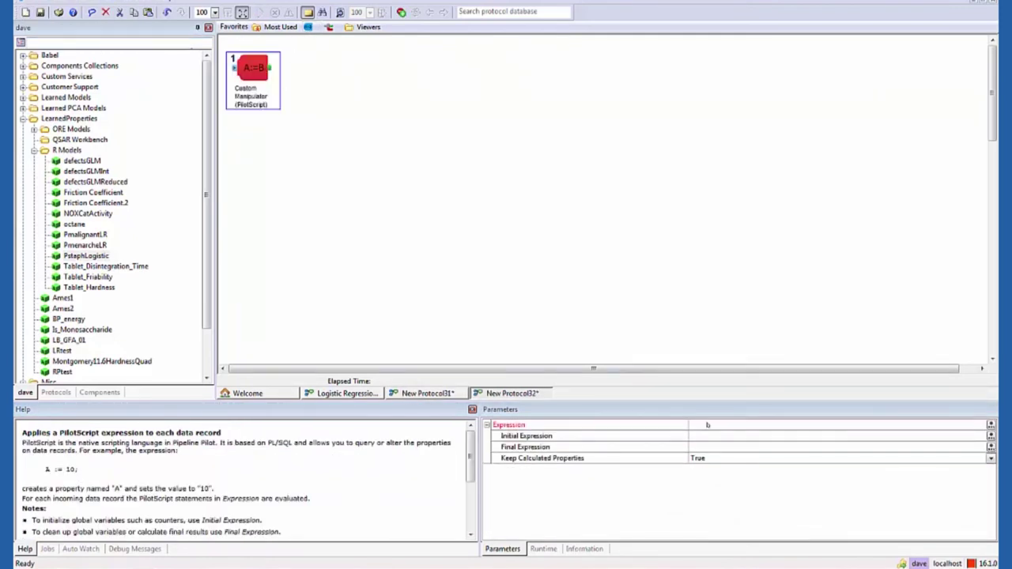
pyautogui.click(708, 425)
pyautogui.write('pH')
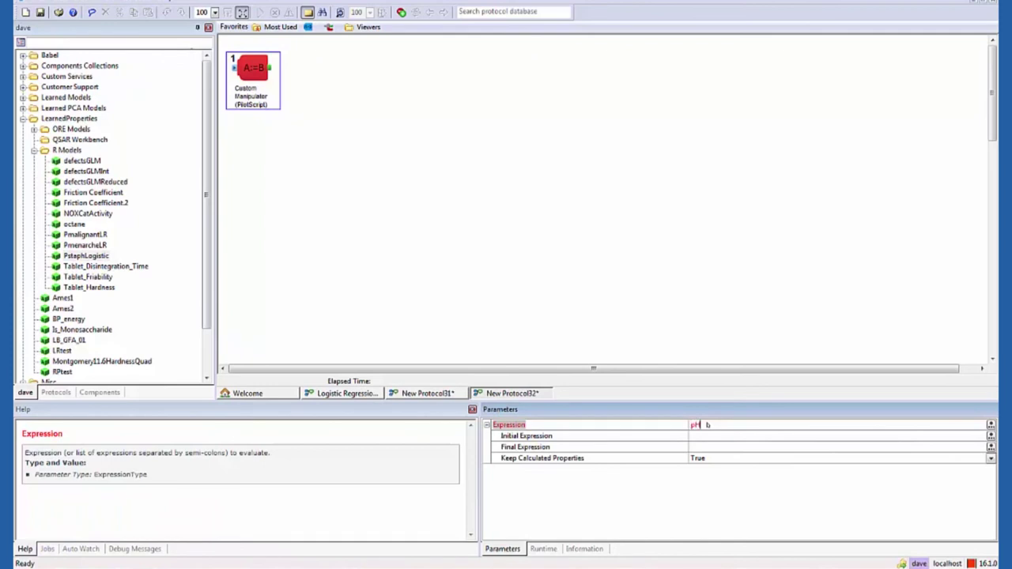
pyautogui.write(' := 7.0; aw := 0.6;')
pyautogui.press('Return')
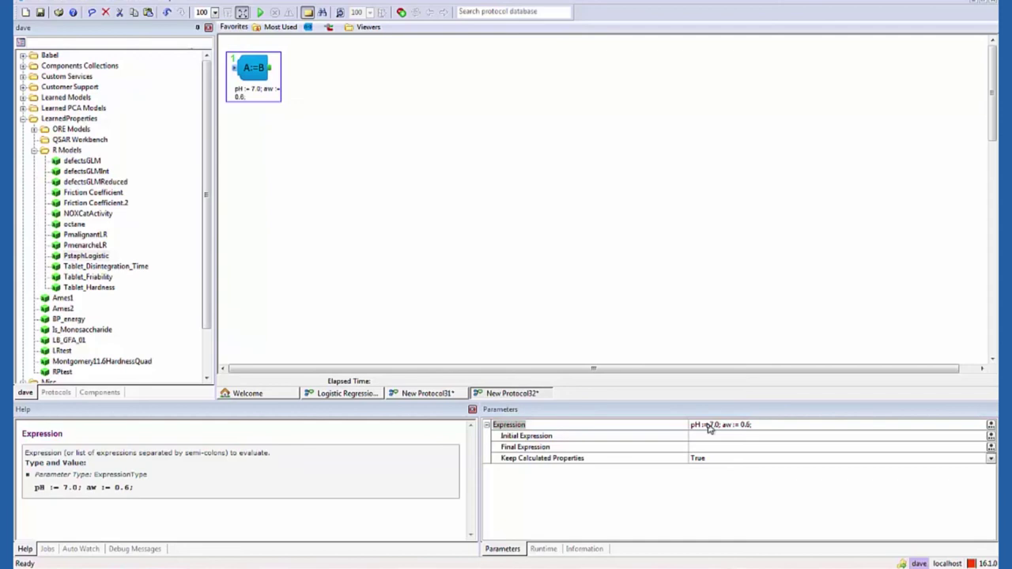
# Step: Connect the PstaphLogistic model and an HTML Table Viewer after the manipulator, run the protocol, and close the prediction table after viewing it
pyautogui.moveTo(201, 250); pyautogui.dragTo(305, 64)
pyautogui.click(368, 27)
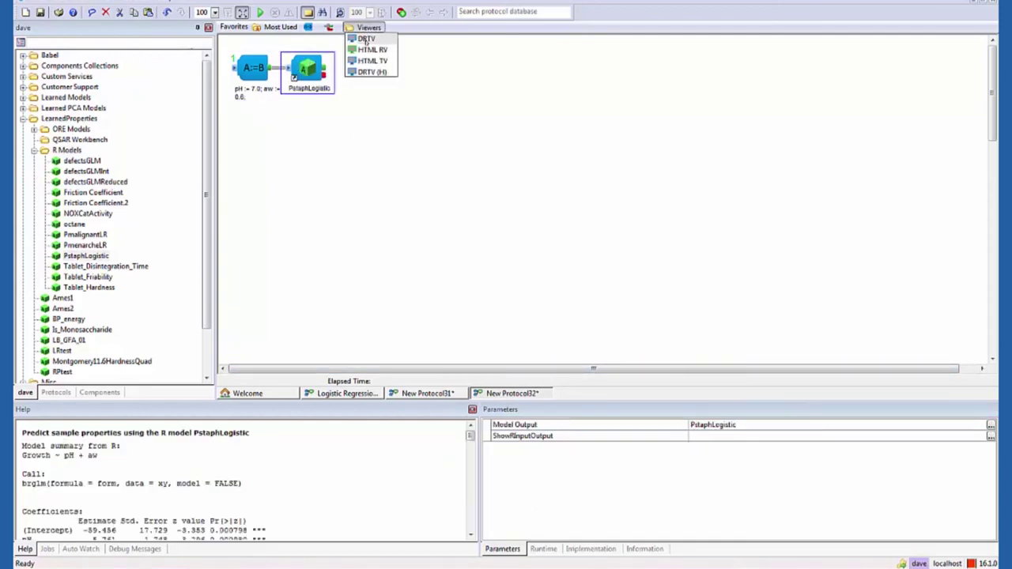
pyautogui.click(366, 60)
pyautogui.click(259, 12)
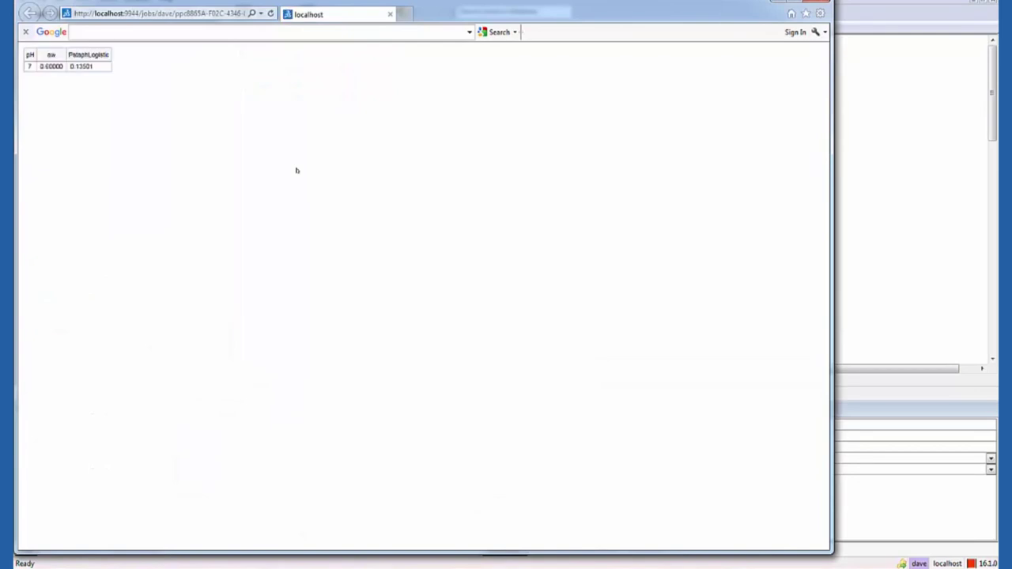
pyautogui.click(390, 14)
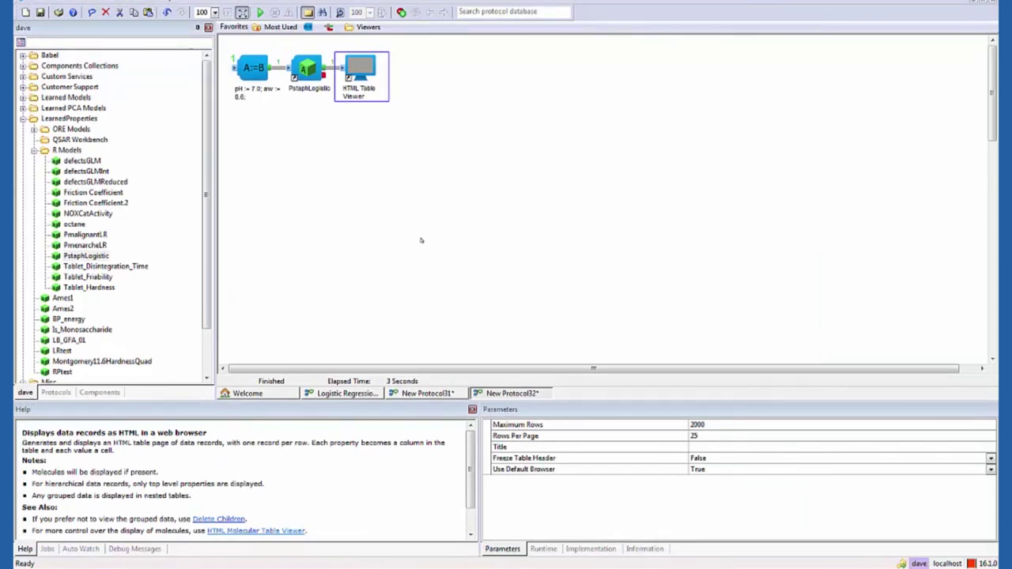
# Step: Go to Web Port through the Server Home Page, run Staph Growth Predictor from the user's own folder, and collapse its parameters pane
pyautogui.click(166, 2)
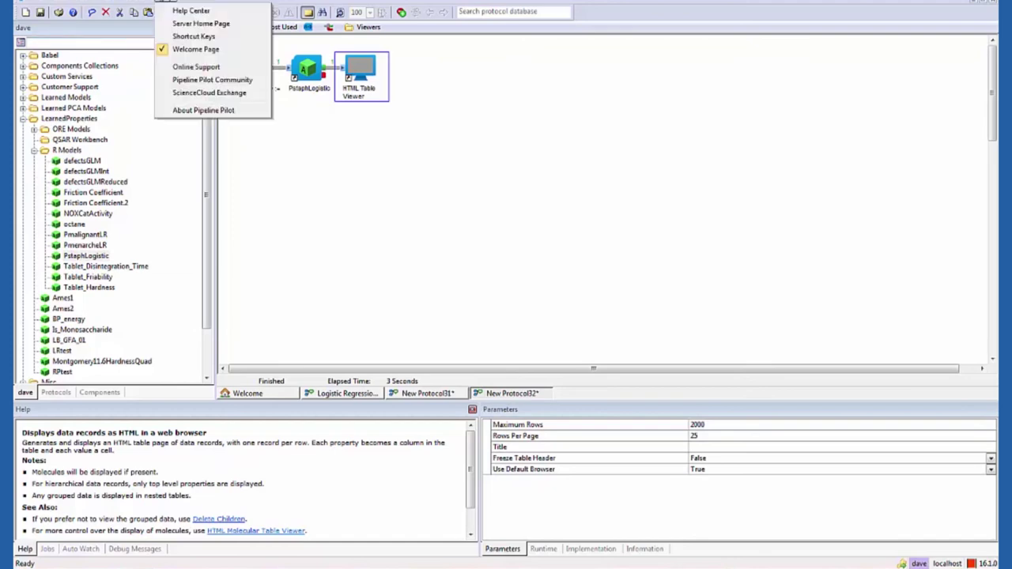
pyautogui.click(196, 23)
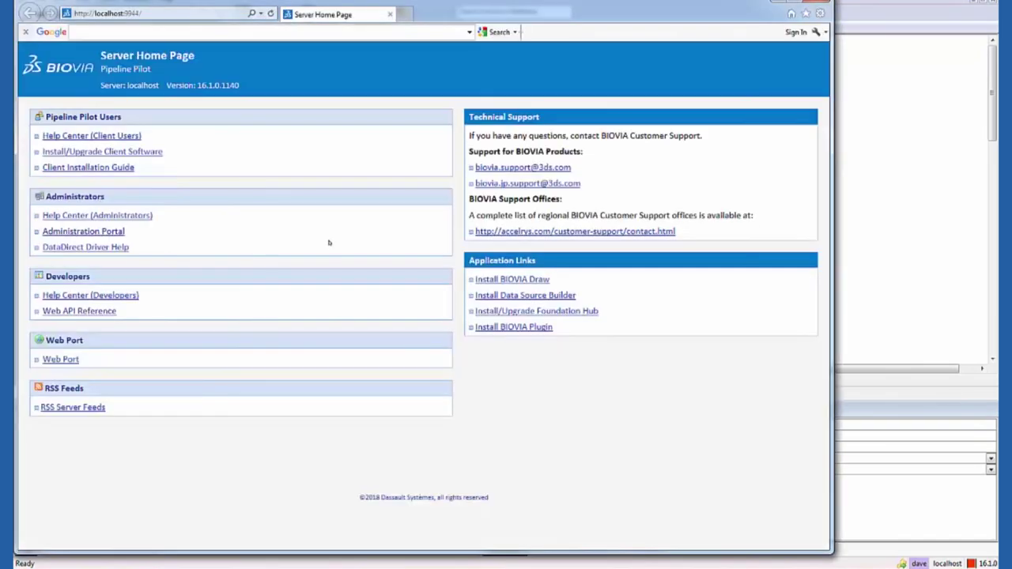
pyautogui.click(60, 360)
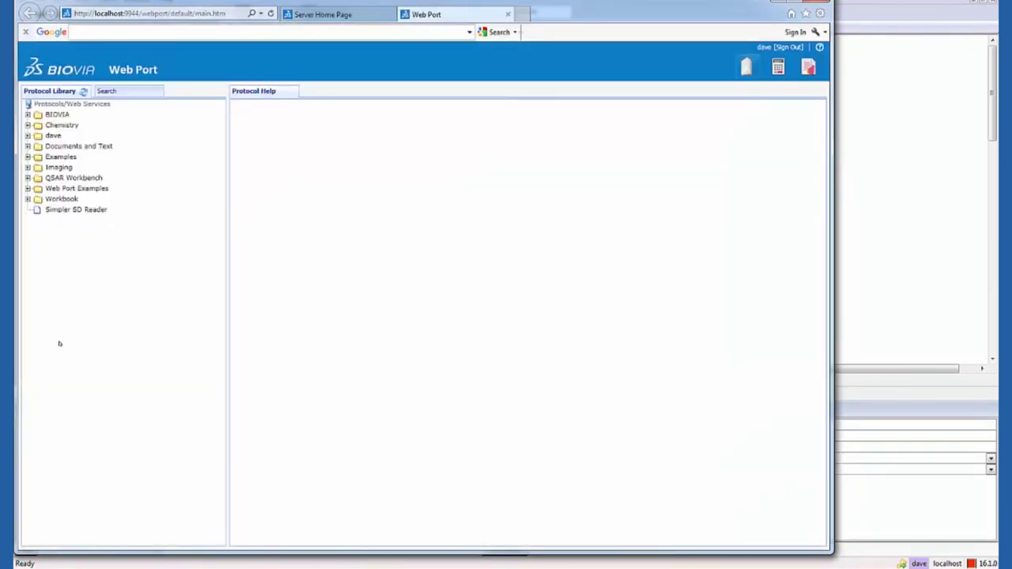
pyautogui.click(27, 136)
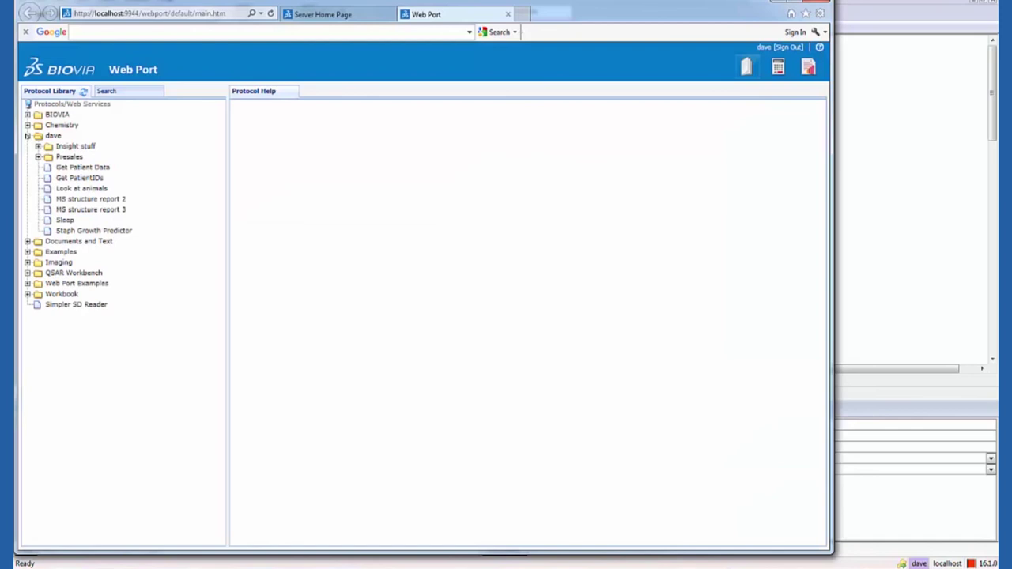
pyautogui.doubleClick(79, 231)
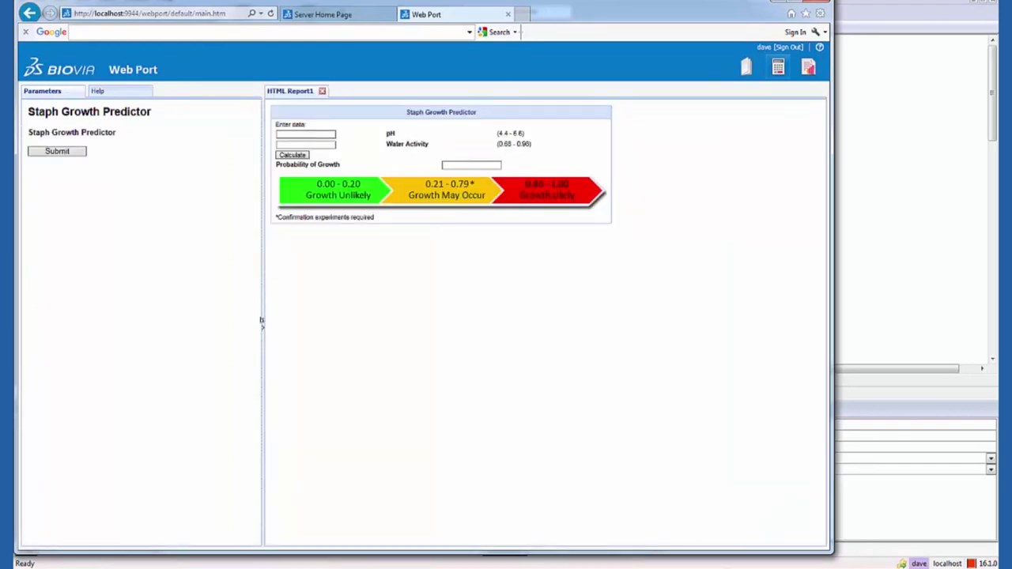
pyautogui.click(261, 322)
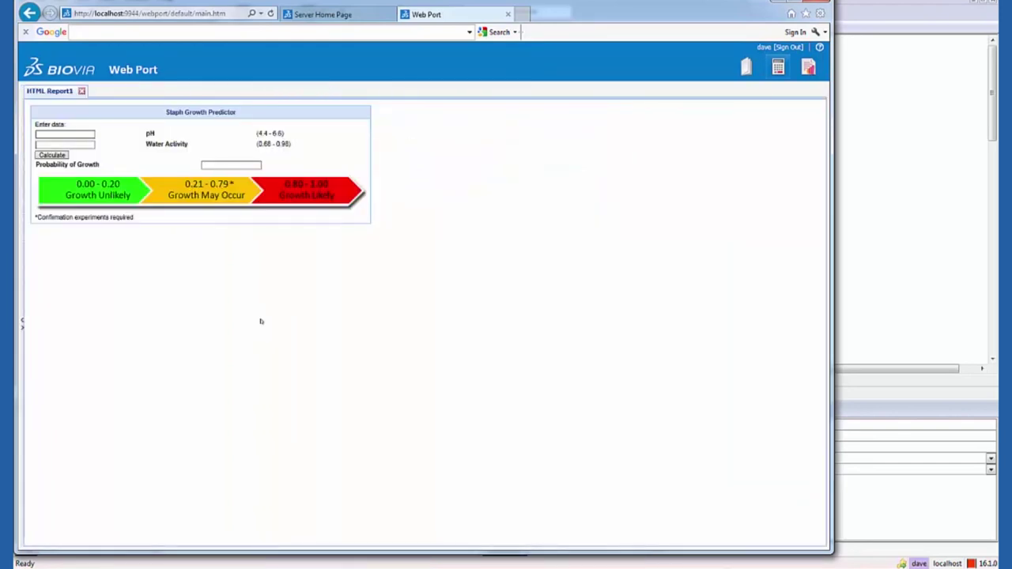
# Step: Calculate the probability of growth for pH 7.0 and water activity 0.6 in the Staph Growth Predictor
pyautogui.click(51, 136)
pyautogui.write('5')
pyautogui.press('Tab')
pyautogui.write('0')
pyautogui.click(51, 155)
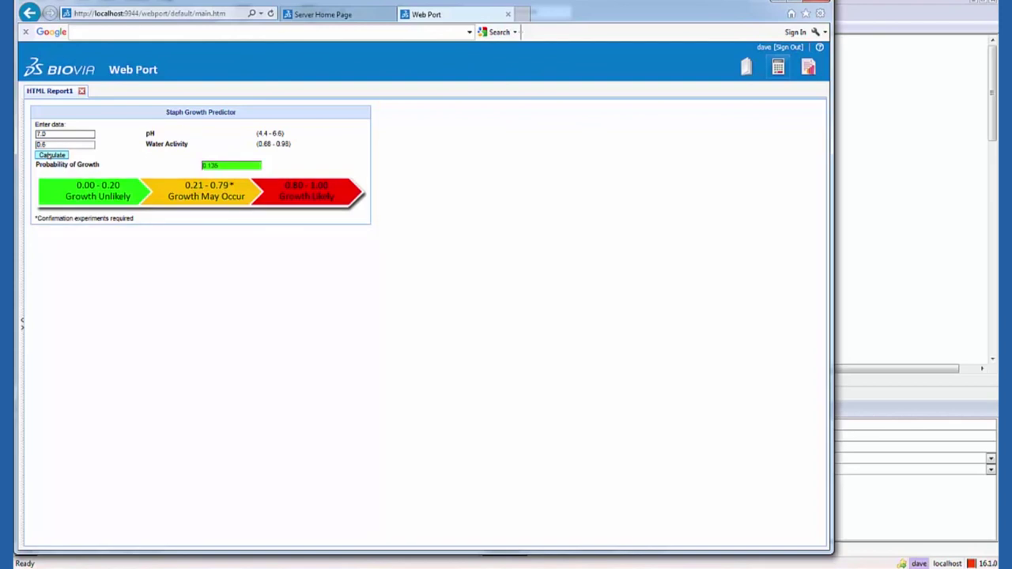
# Step: Set the water activity to 0.66 and recalculate the probability of growth
pyautogui.click(46, 144)
pyautogui.press('BackSpace')
pyautogui.write('6')
pyautogui.click(52, 155)
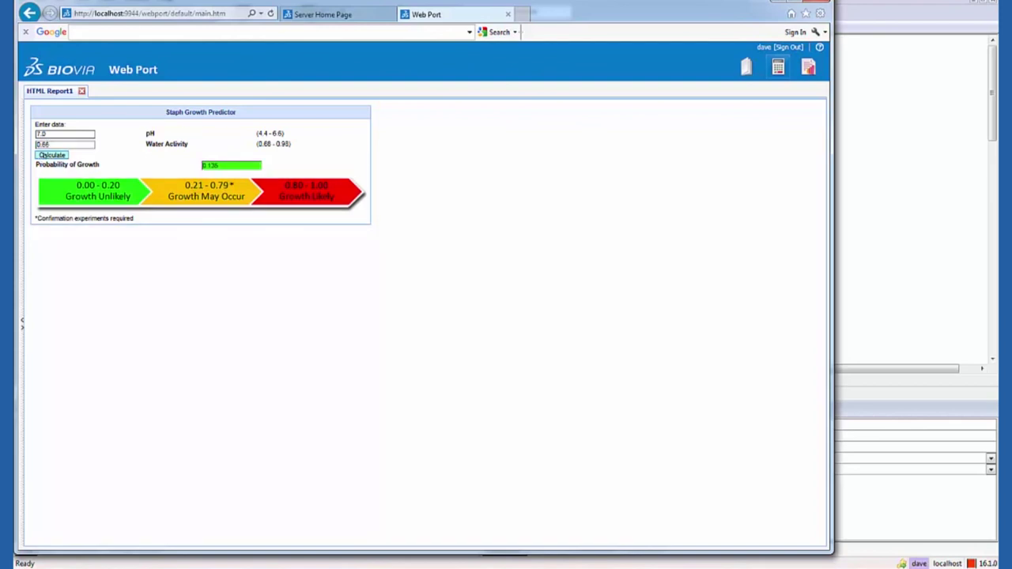